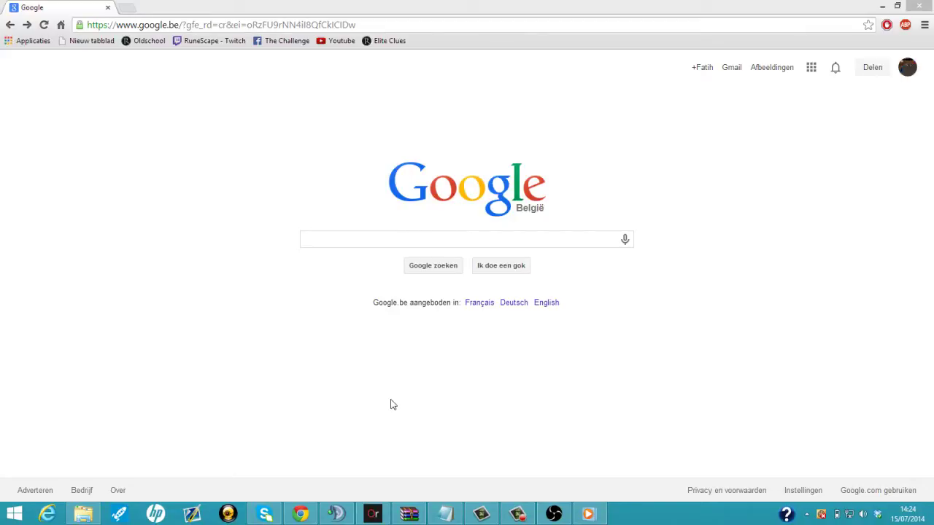
Go to nightdev.com from Chrome's address bar.
click(197, 26)
text(nightde)
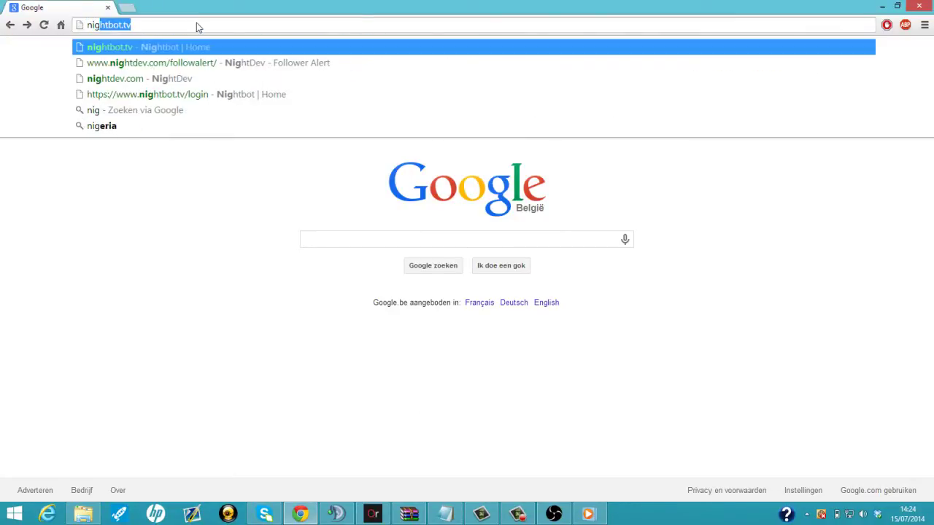
text(v.com)
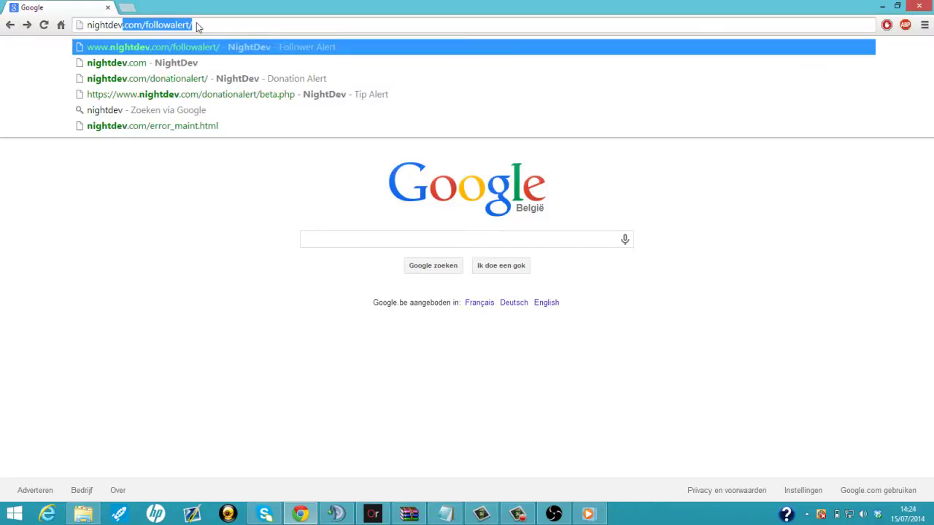
key(Return)
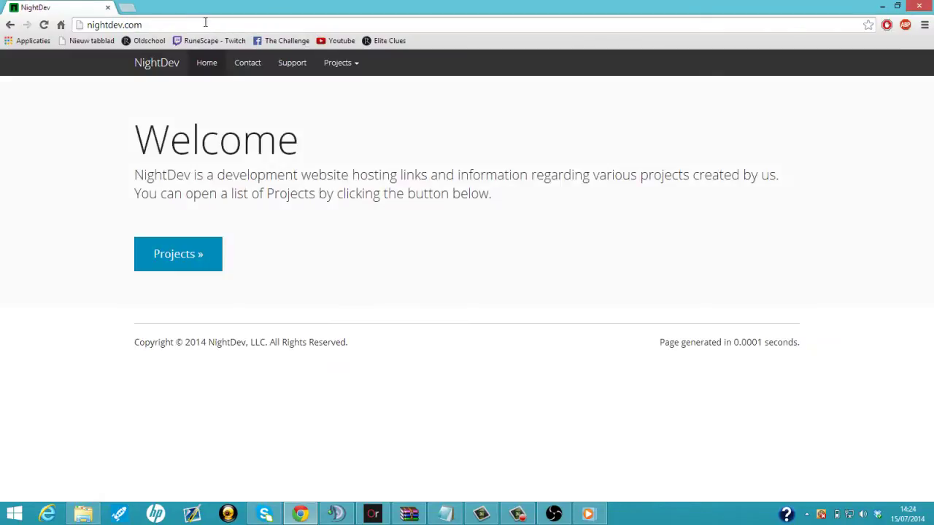
Open Projects > Follower Alert, start INSTALL FOR OBS and download clrbrowser3_repack.zip.
click(338, 66)
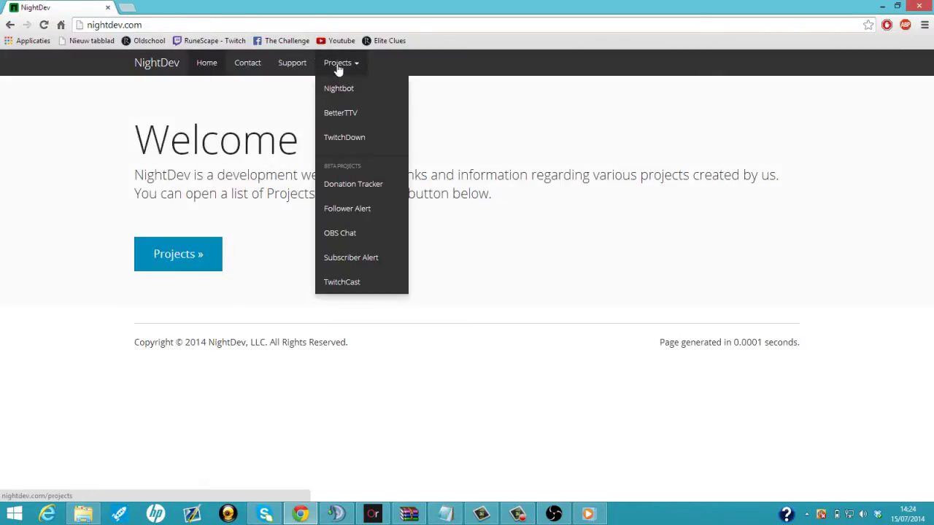
click(353, 211)
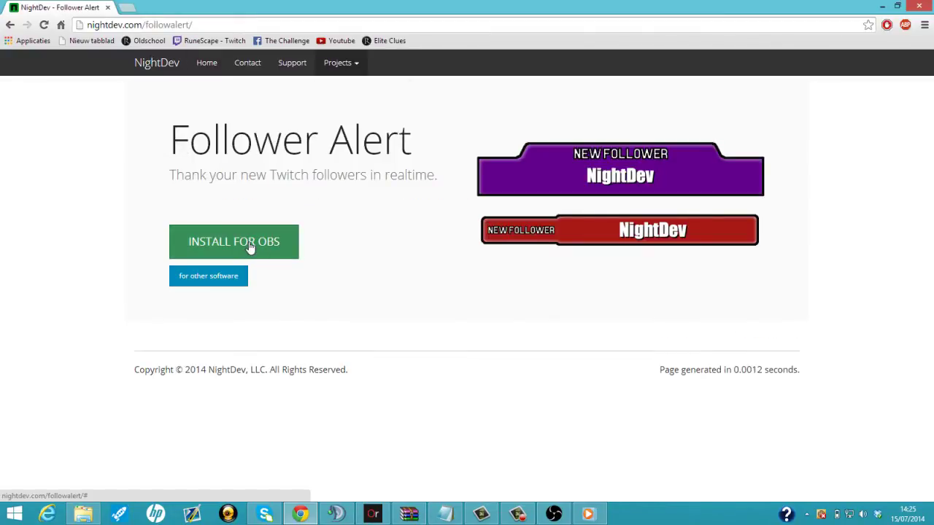
click(249, 245)
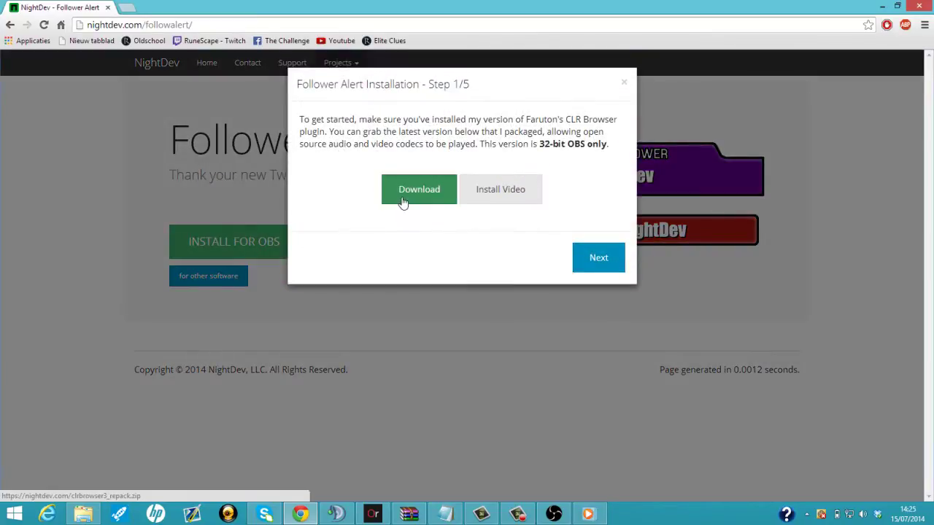
click(403, 203)
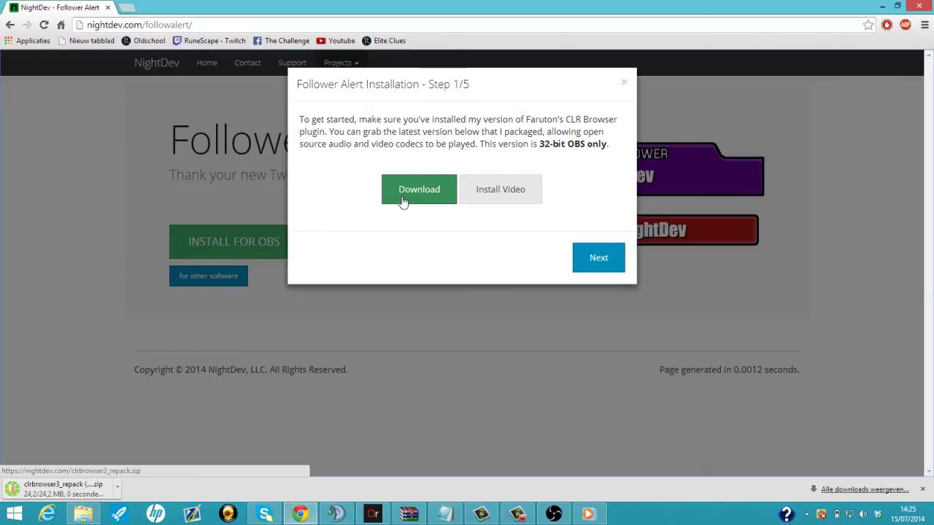
Run install from the clrbrowser3_repack zip, approving the warning, then close the zip window.
click(58, 489)
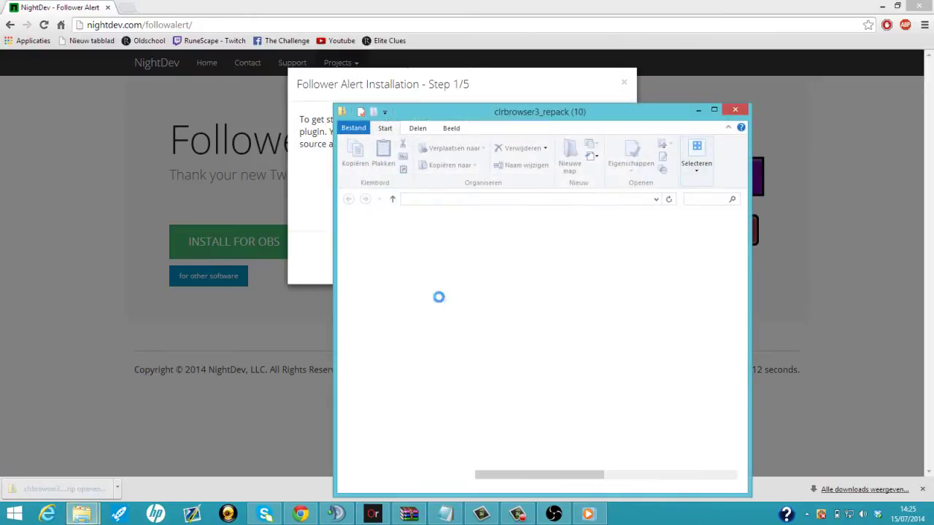
double_click(494, 247)
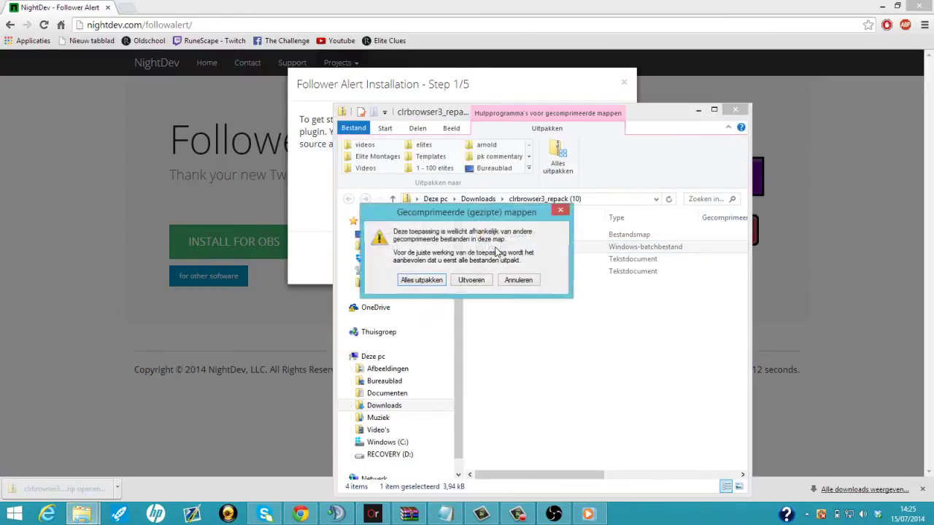
click(471, 281)
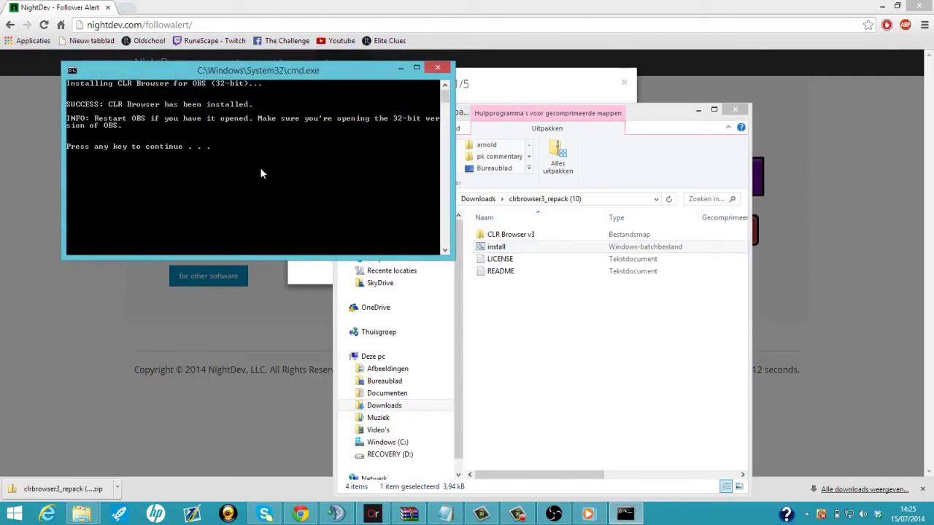
key(Return)
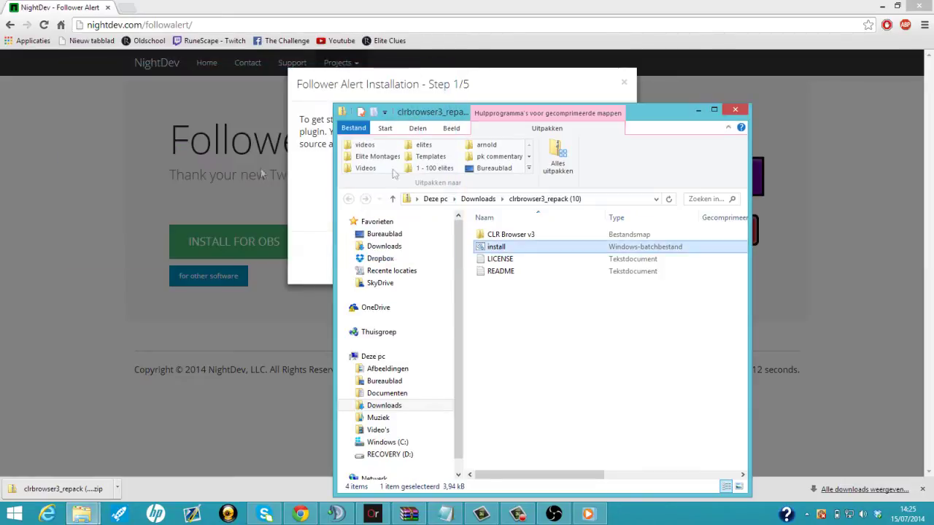
click(734, 111)
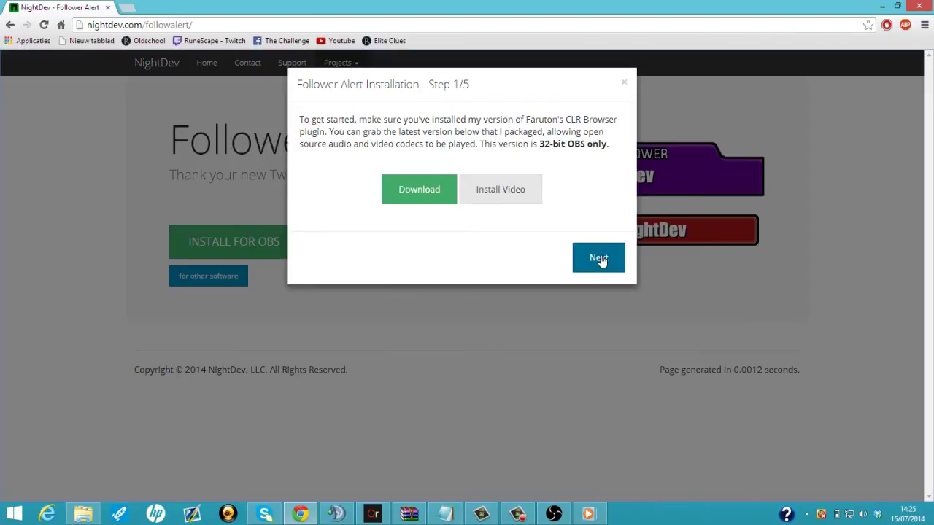
Advance to Step 2/5 and enter the Twitch username.
click(600, 260)
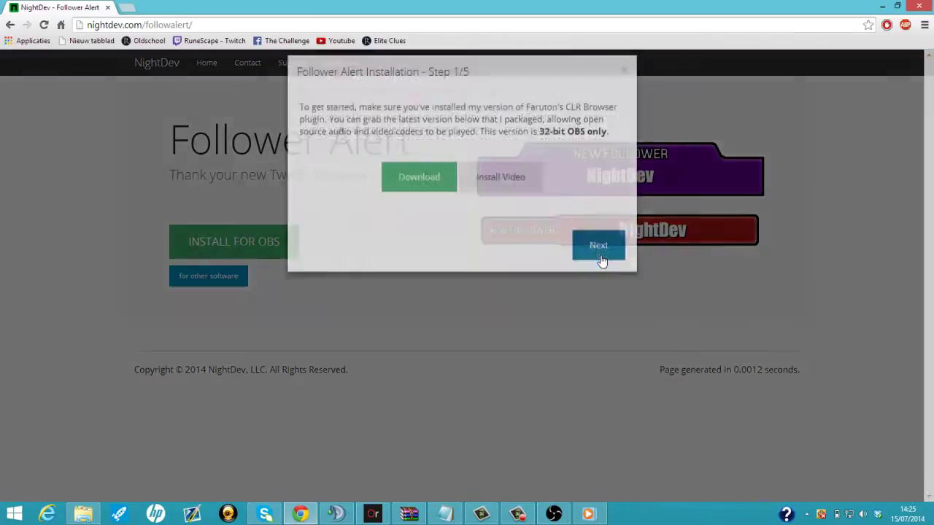
click(436, 253)
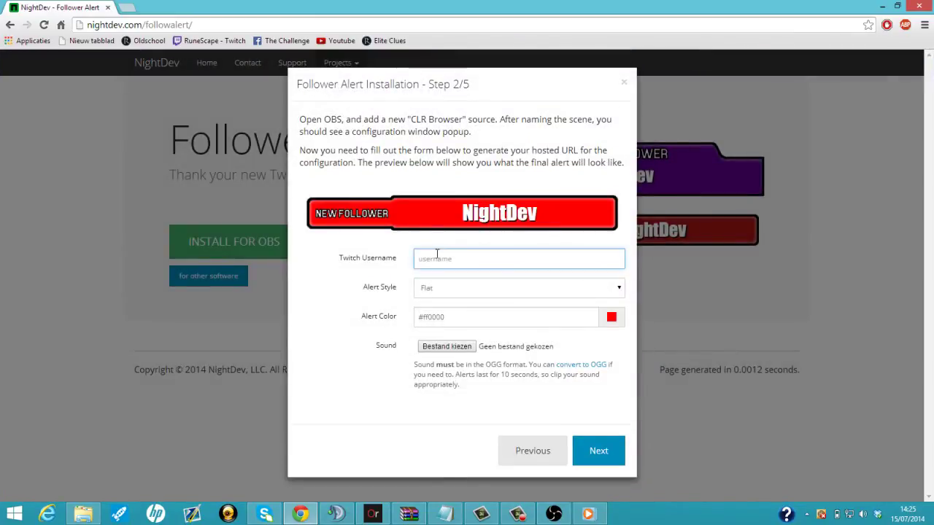
text(TheRealD0cTube)
Keep the Flat alert style and set the alert colour to blue (#0500ff).
click(380, 287)
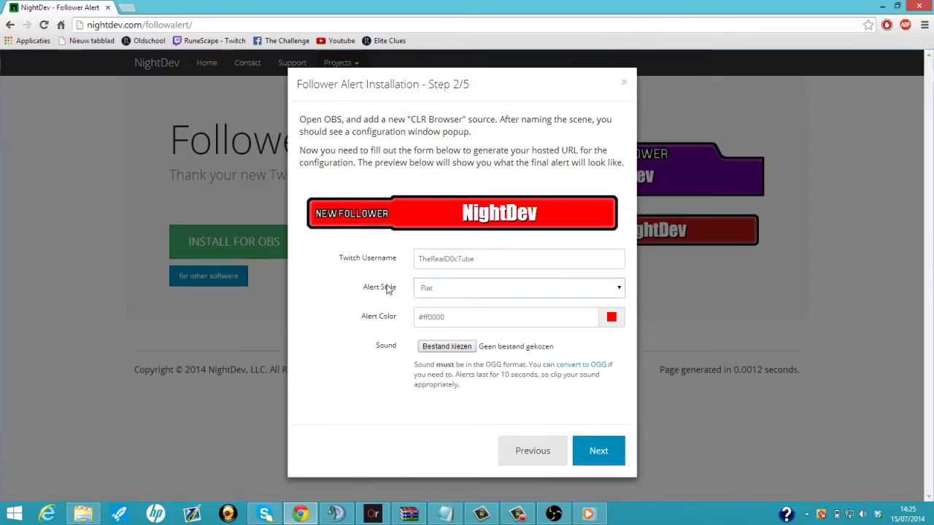
click(449, 291)
click(448, 313)
click(449, 289)
click(441, 302)
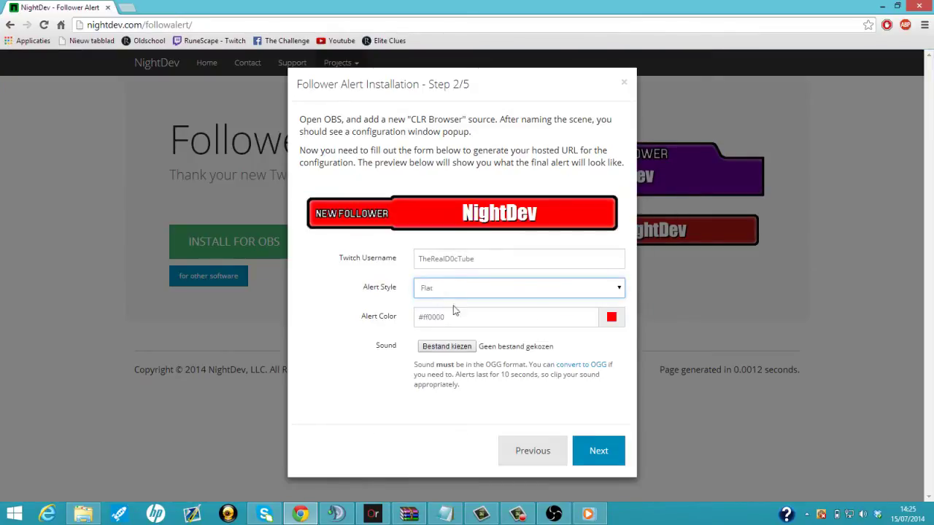
click(612, 321)
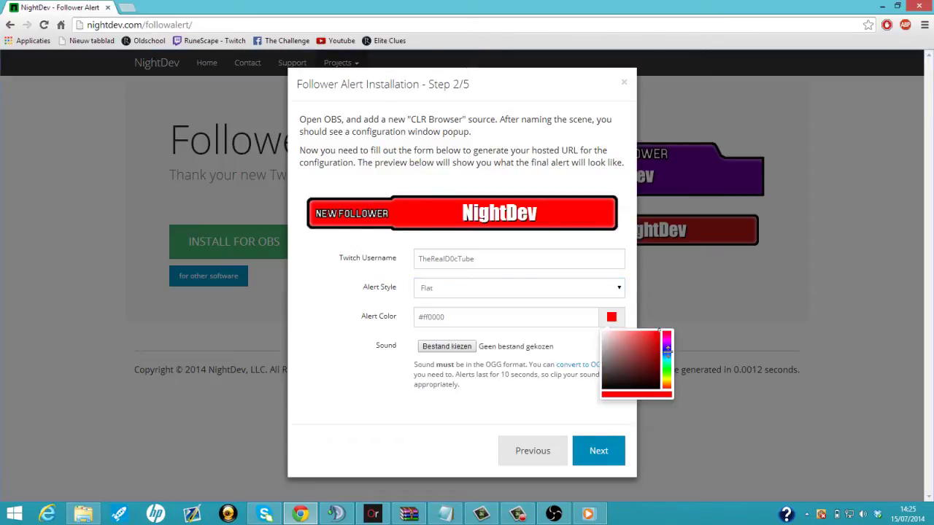
click(667, 350)
click(533, 286)
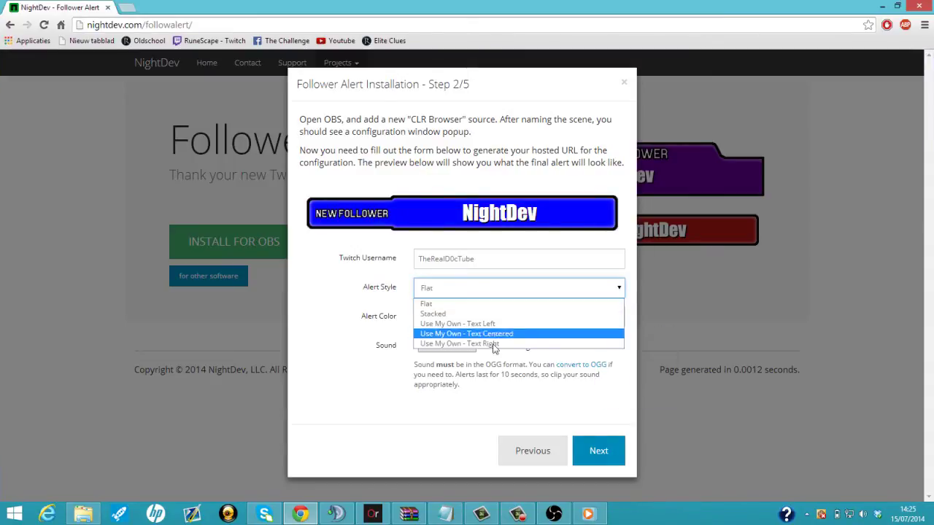
click(406, 357)
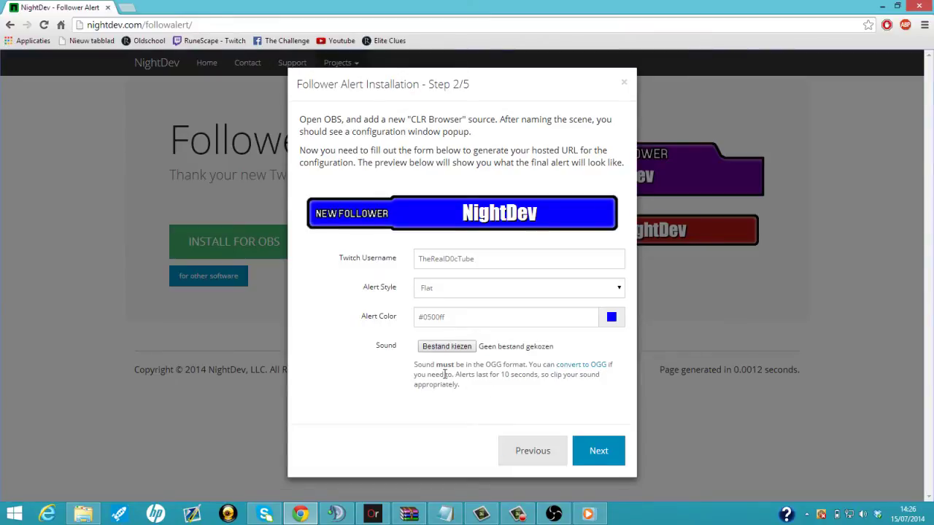
drag(444, 374, 527, 374)
click(510, 365)
Advance to Step 3/5, copy the hosted URL, and select the Scene scene in OBS.
click(599, 455)
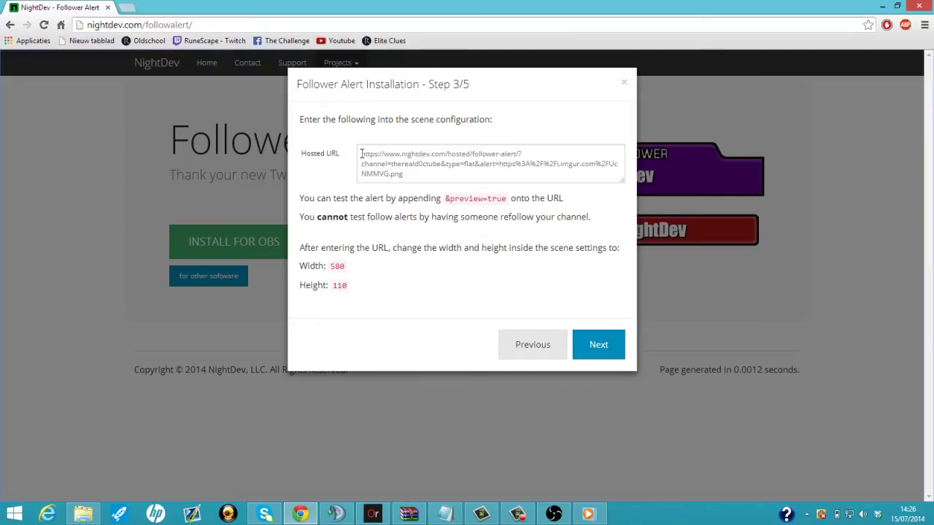
drag(361, 154, 472, 173)
right_click(473, 175)
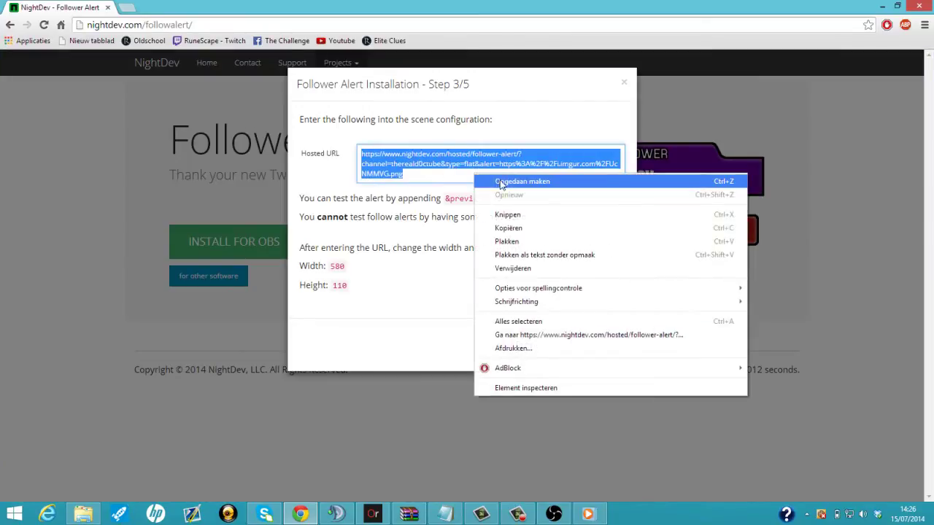
click(507, 230)
click(554, 514)
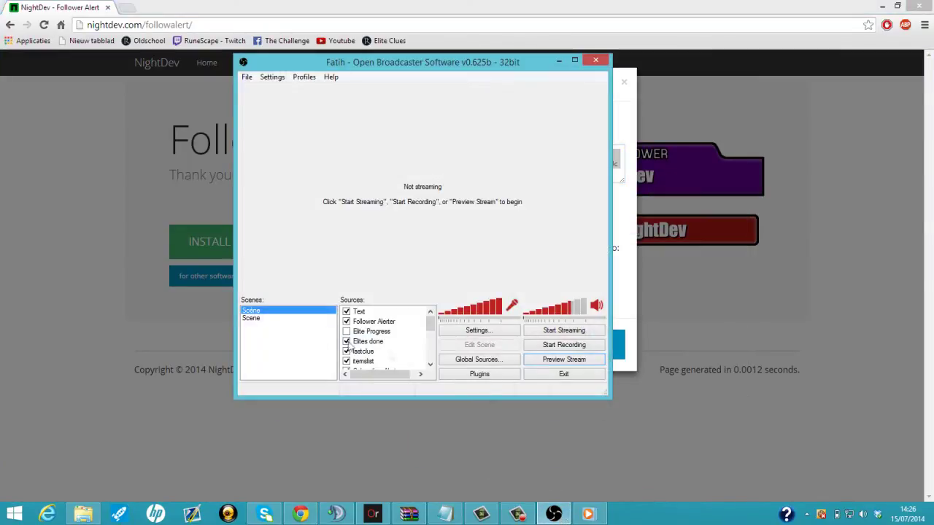
click(264, 319)
Start the preview and add a CLR Browser source keeping the default name CLR Browser.
click(567, 360)
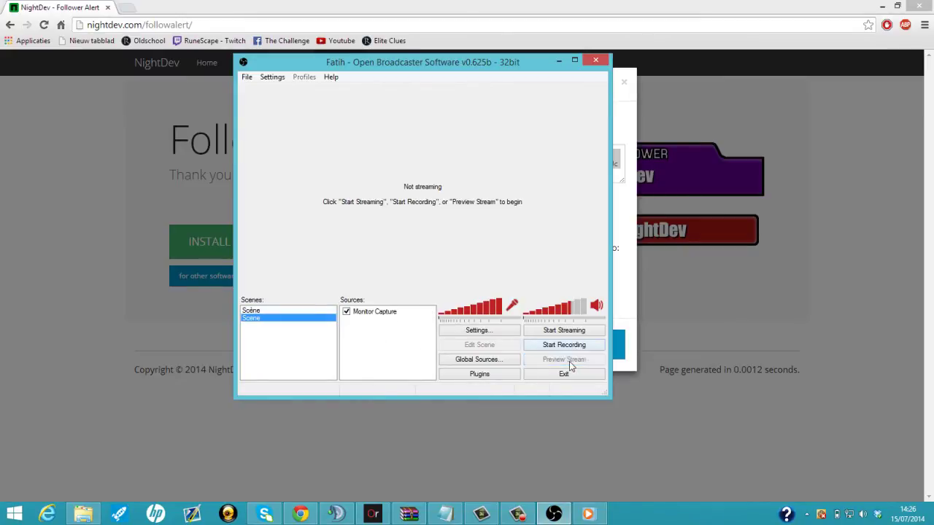
right_click(369, 344)
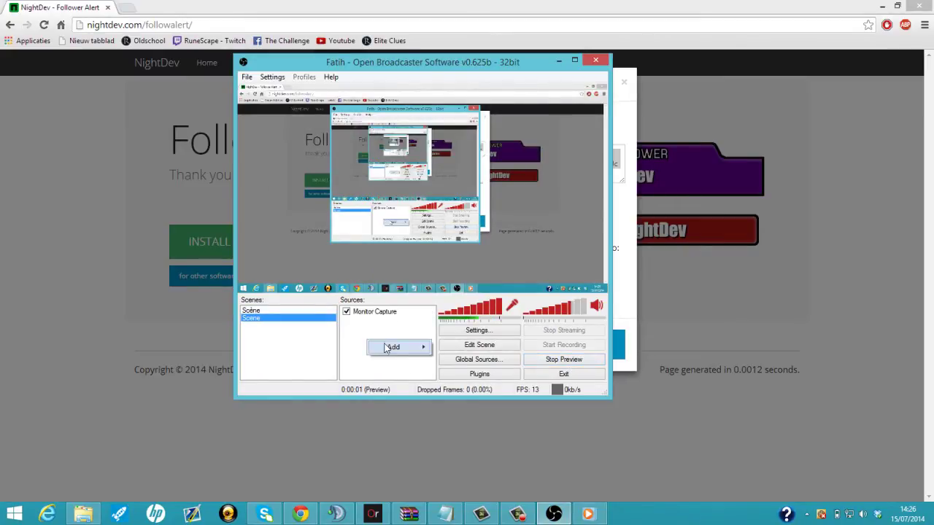
mouse_move(398, 347)
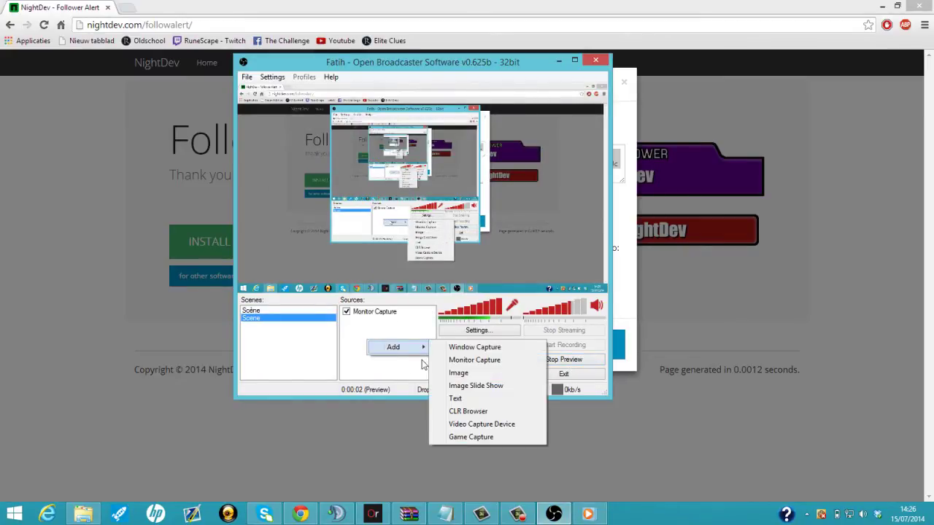
click(454, 416)
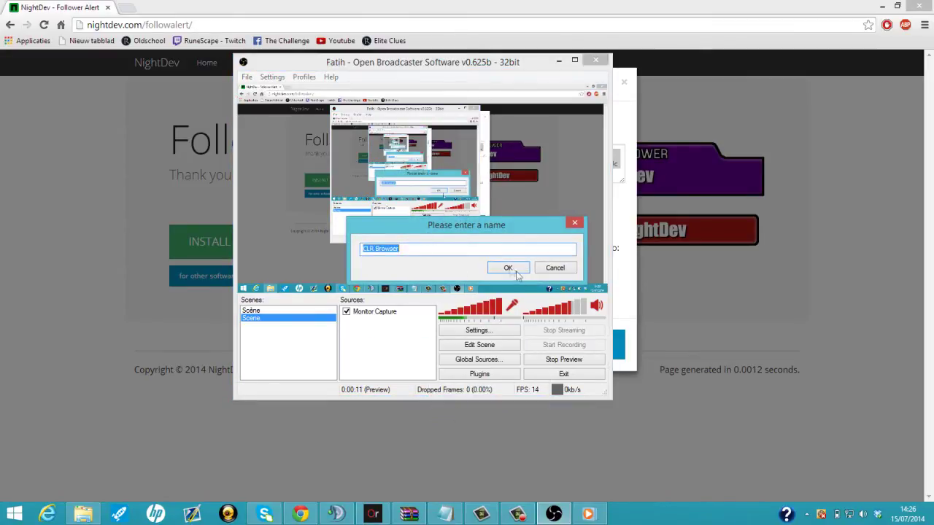
click(509, 268)
Set the CLR Browser source to 580×110 and replace its URL with the NightDev follower-alert URL.
double_click(323, 219)
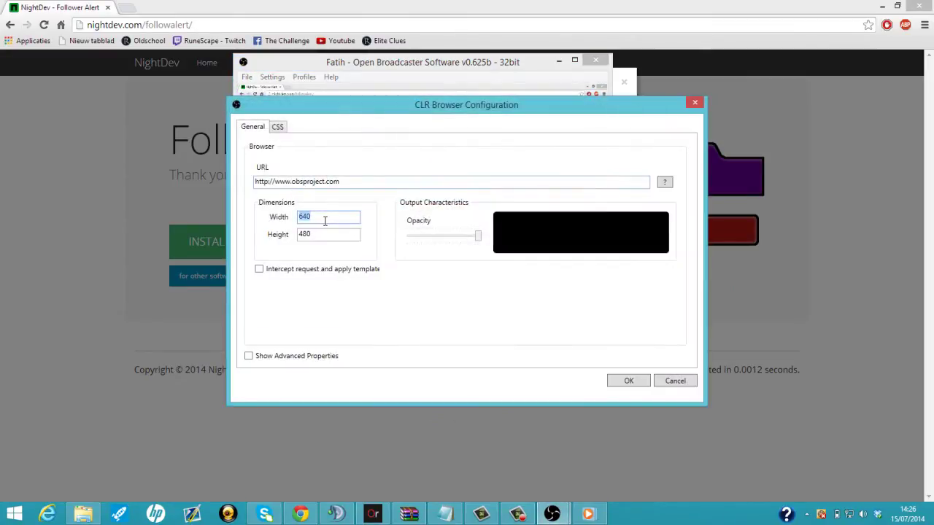
text(580)
drag(329, 236, 275, 241)
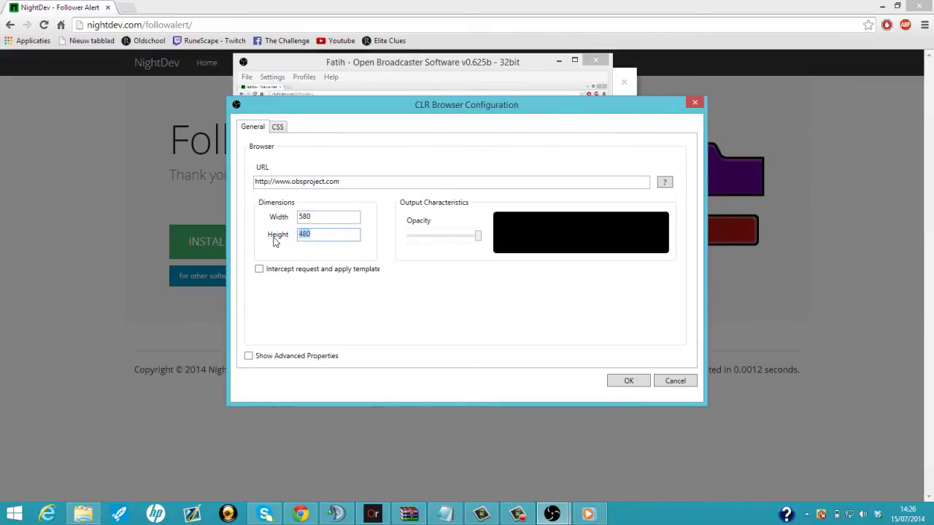
text(110)
drag(345, 181, 229, 189)
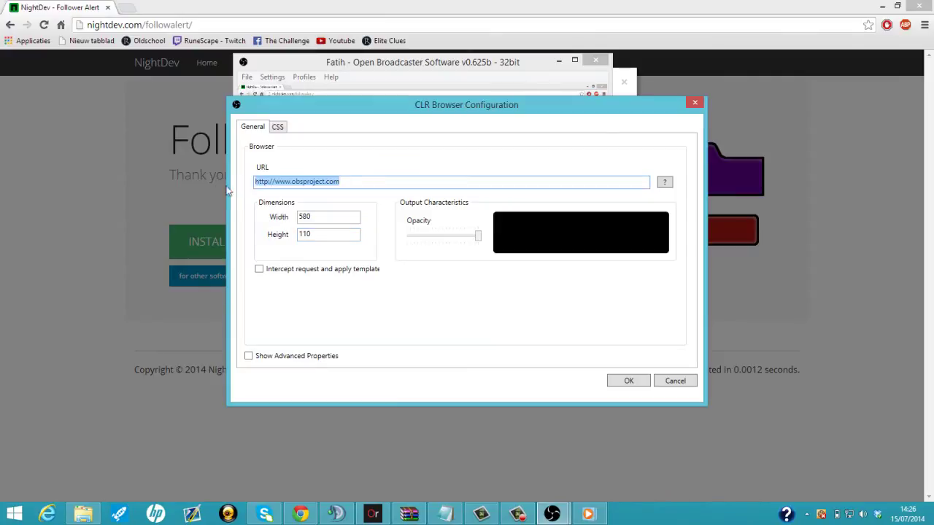
key(BackSpace)
right_click(295, 183)
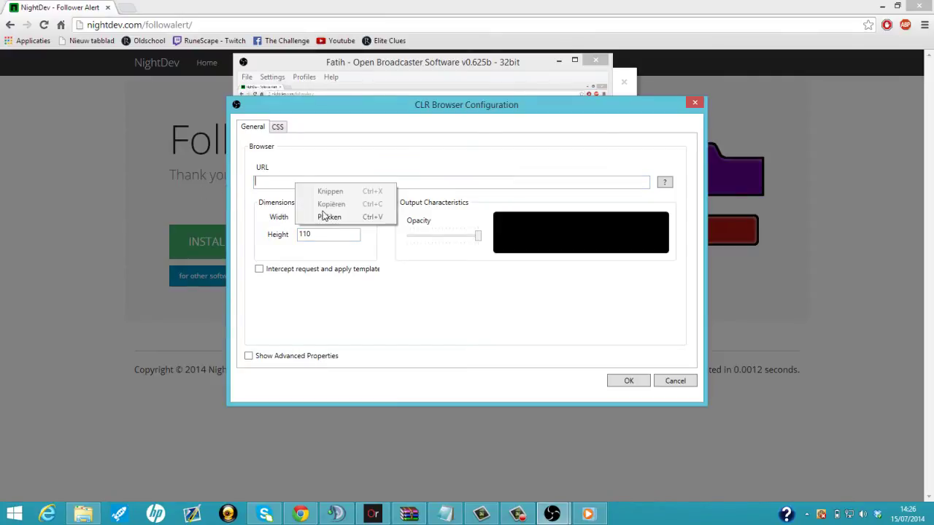
click(318, 215)
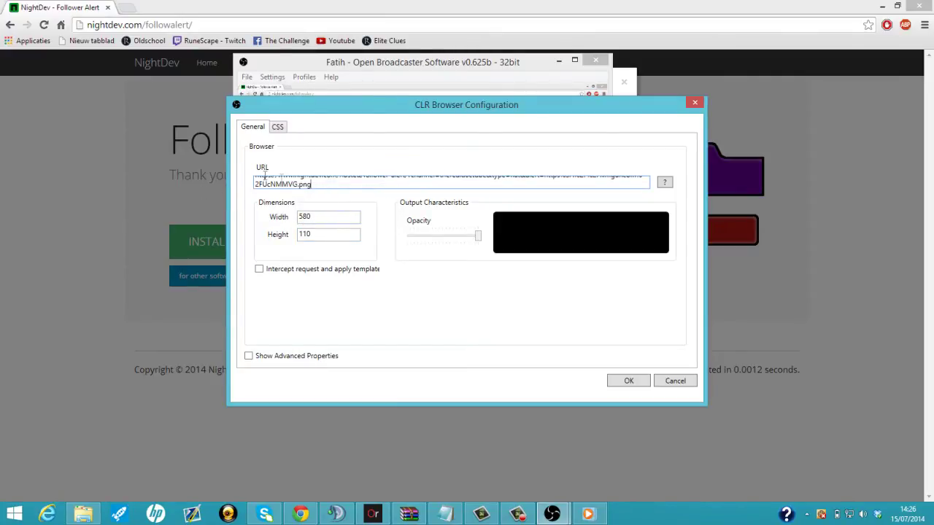
key(ctrl+a)
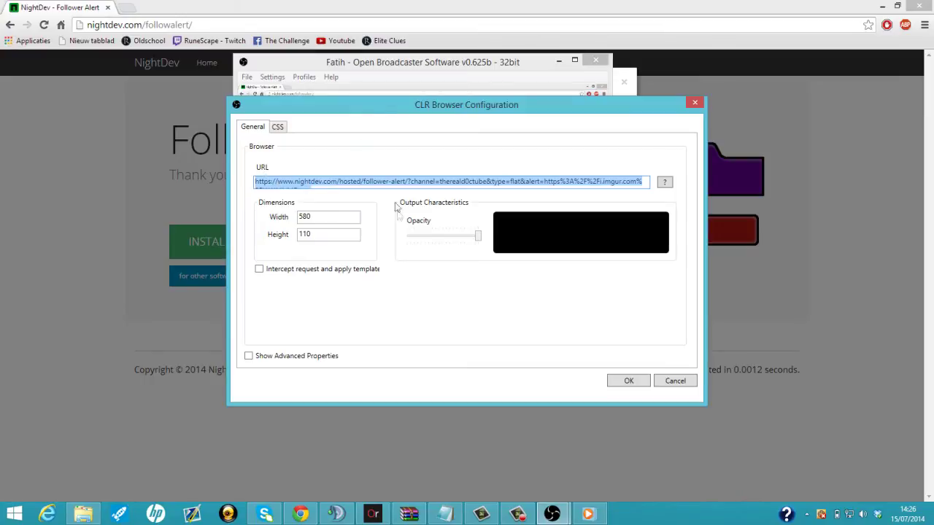
click(617, 381)
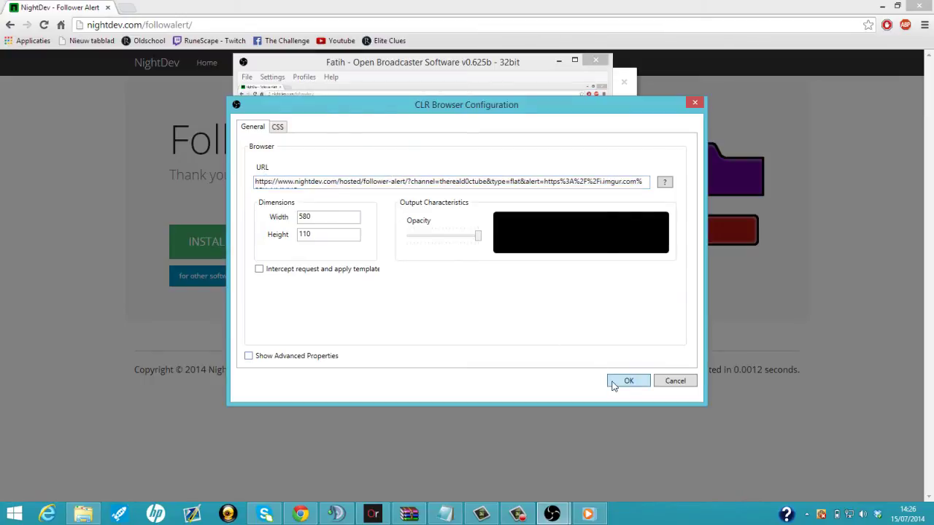
Enlarge the CLR Browser frame in Edit Scene mode, then copy &preview=true from NightDev's instructions.
click(479, 345)
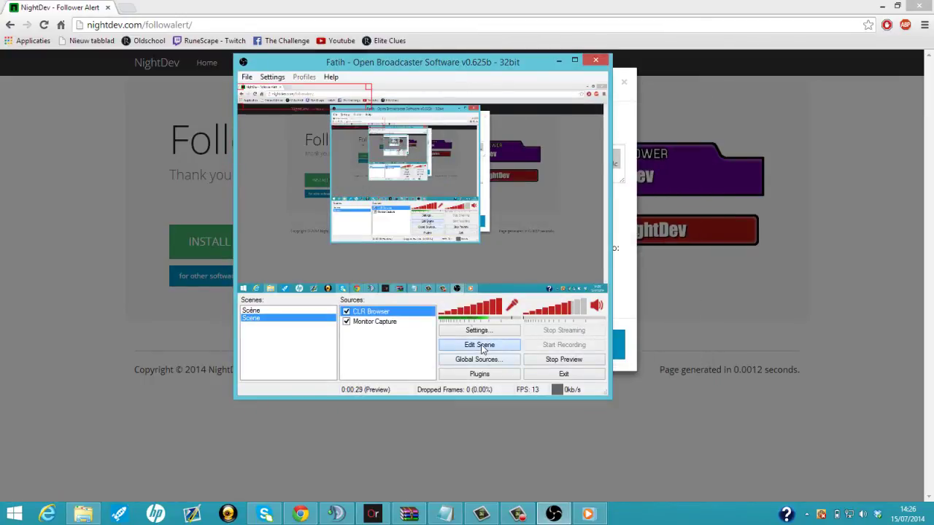
drag(369, 113, 550, 247)
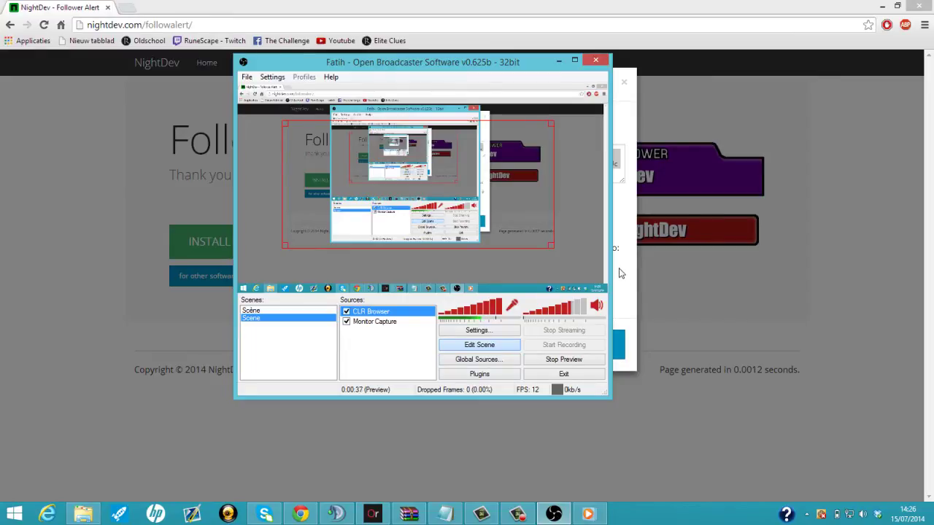
click(620, 275)
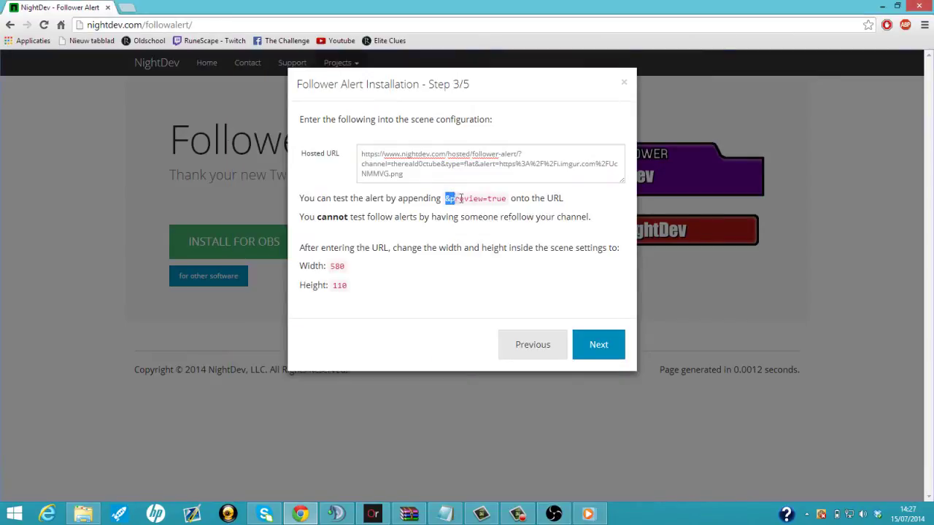
drag(454, 198, 505, 200)
right_click(508, 205)
click(529, 210)
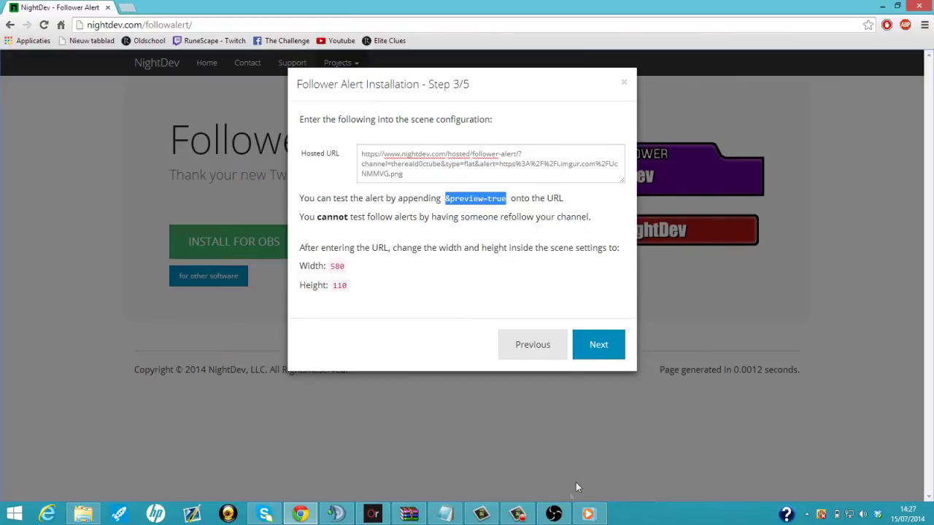
click(554, 515)
click(386, 323)
Open the Monitor Capture properties and close them without changes.
right_click(390, 323)
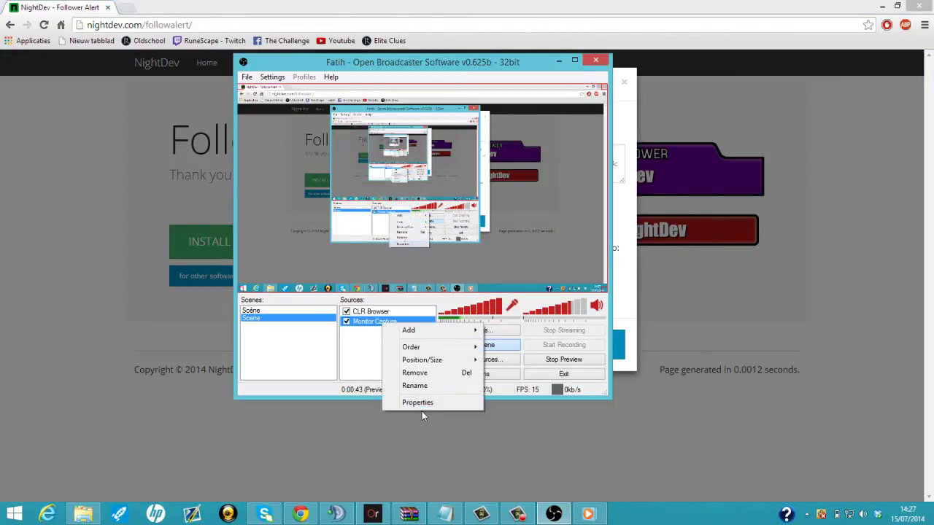
click(421, 402)
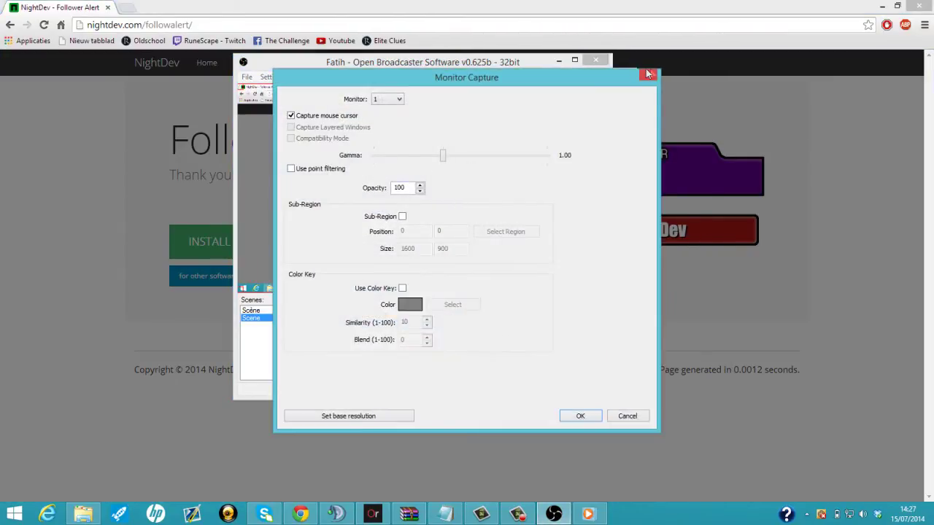
click(645, 76)
Append &preview=true to the CLR Browser source's URL to show the blue test alert.
right_click(392, 311)
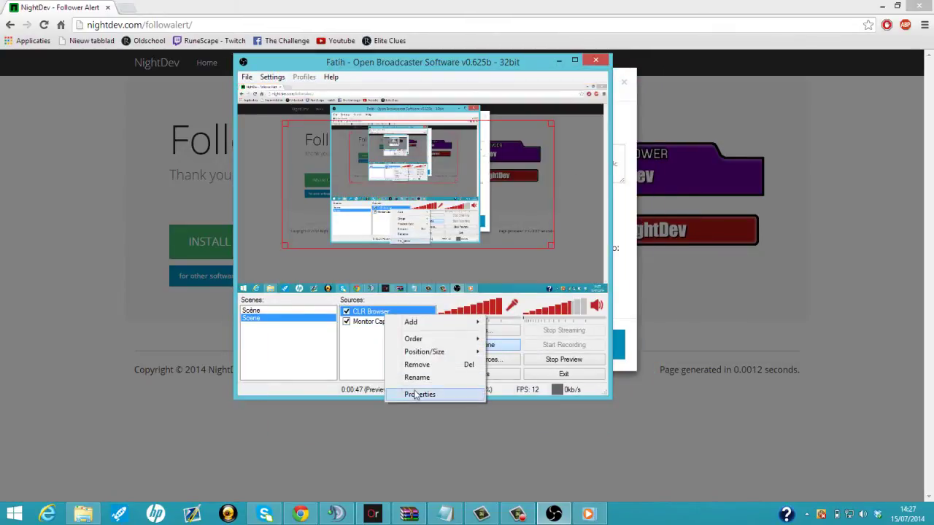
click(417, 391)
key(ctrl+a)
click(338, 187)
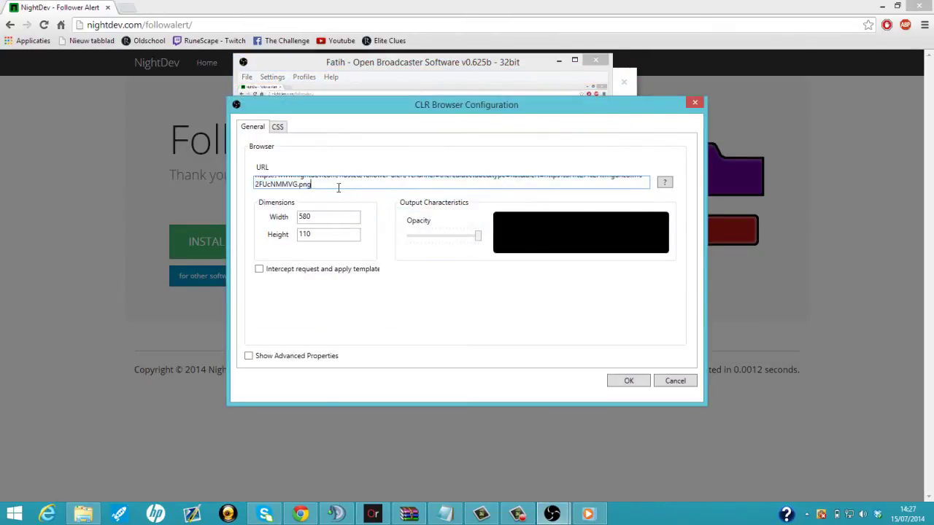
right_click(338, 187)
click(367, 229)
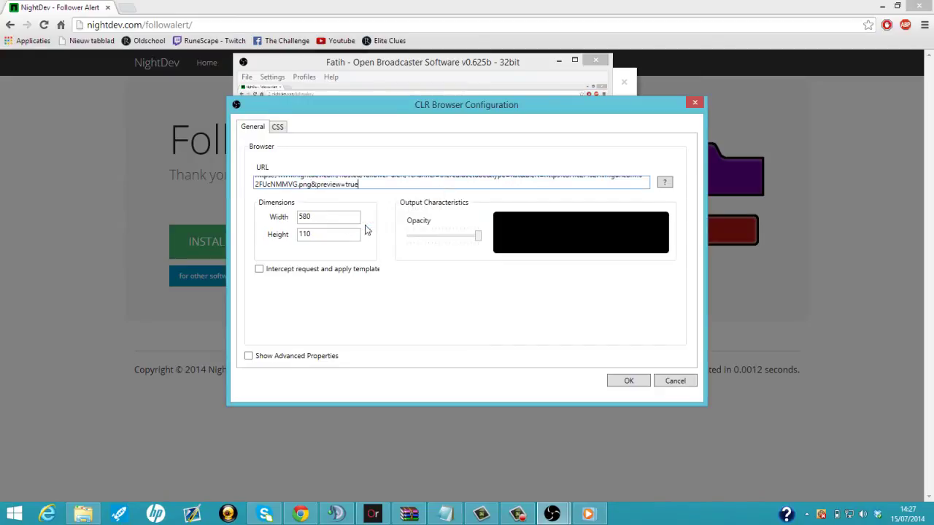
click(625, 383)
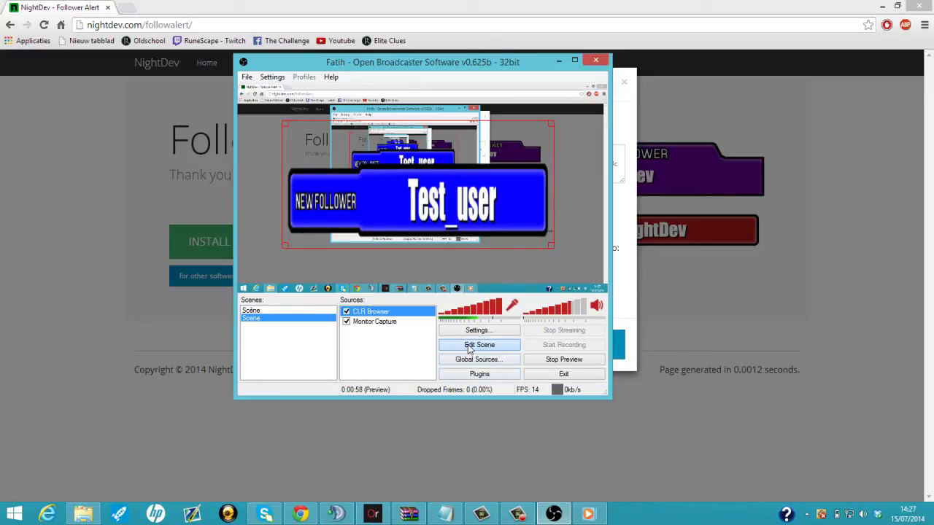
click(557, 63)
Close the follower alert steps and return to the NightDev home page.
click(626, 86)
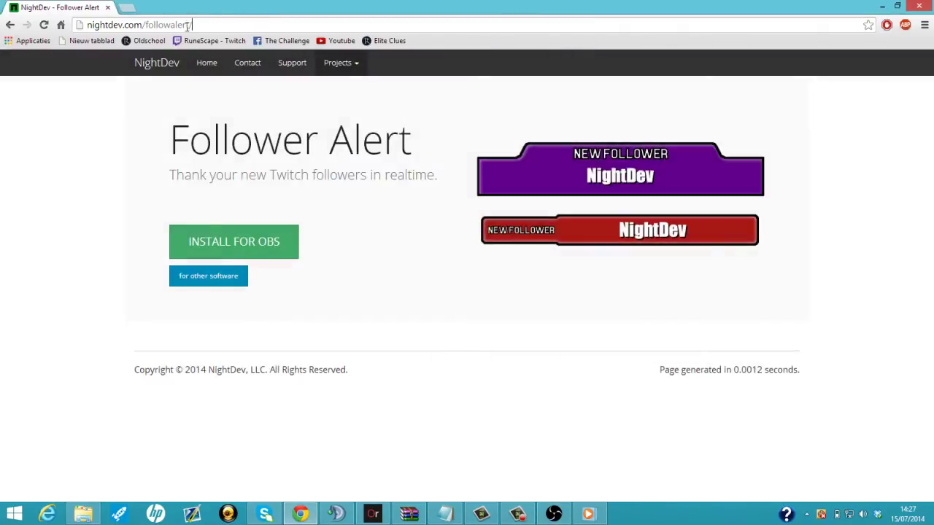
drag(192, 25, 144, 28)
key(BackSpace)
key(Return)
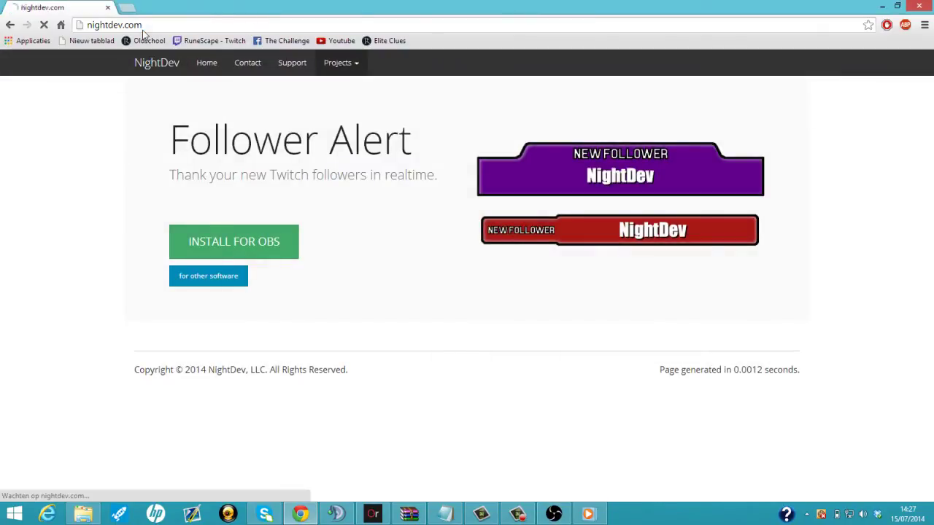
Open Projects > Subscriber Alert, start INSTALL FOR OBS, download the clrbrowser3_repack zip and open it.
click(343, 63)
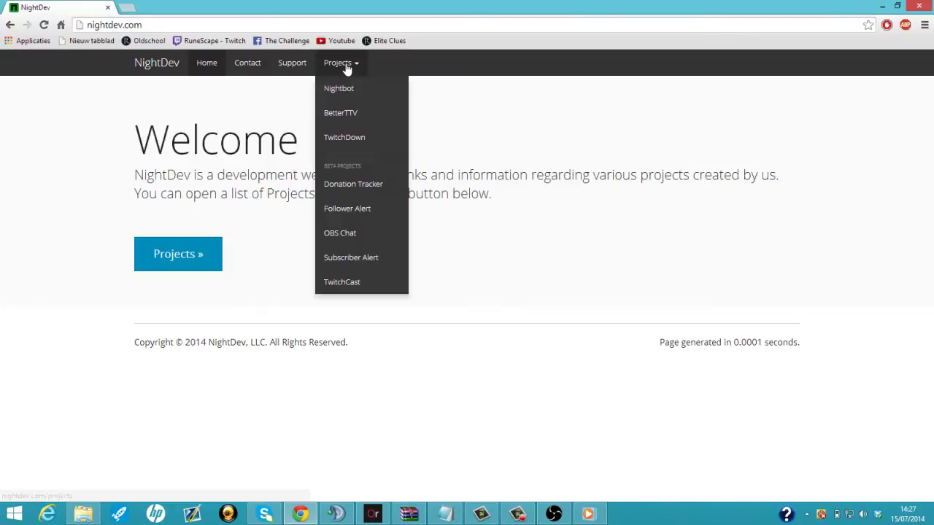
click(377, 258)
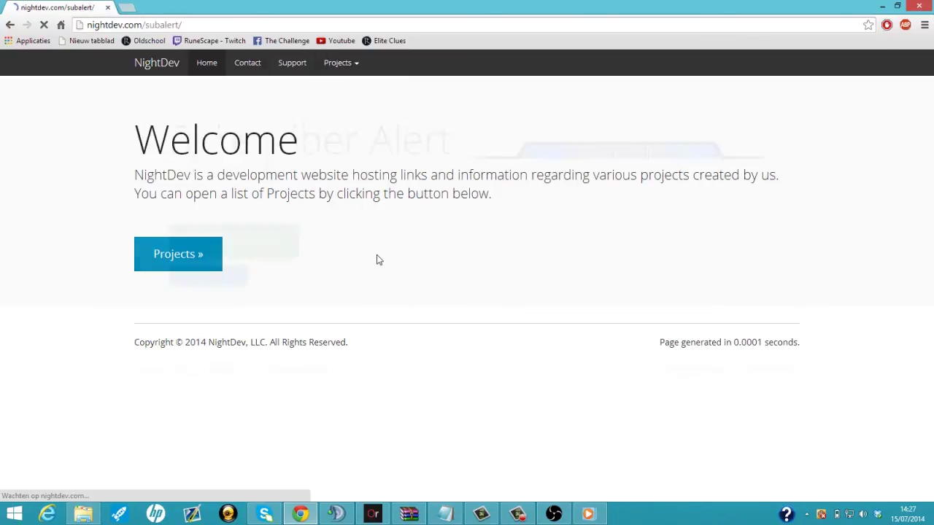
click(238, 243)
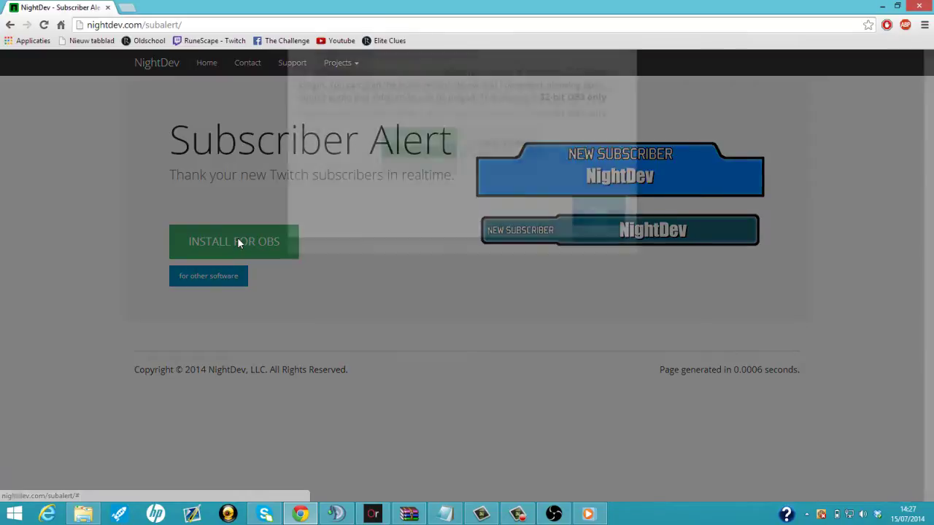
click(409, 191)
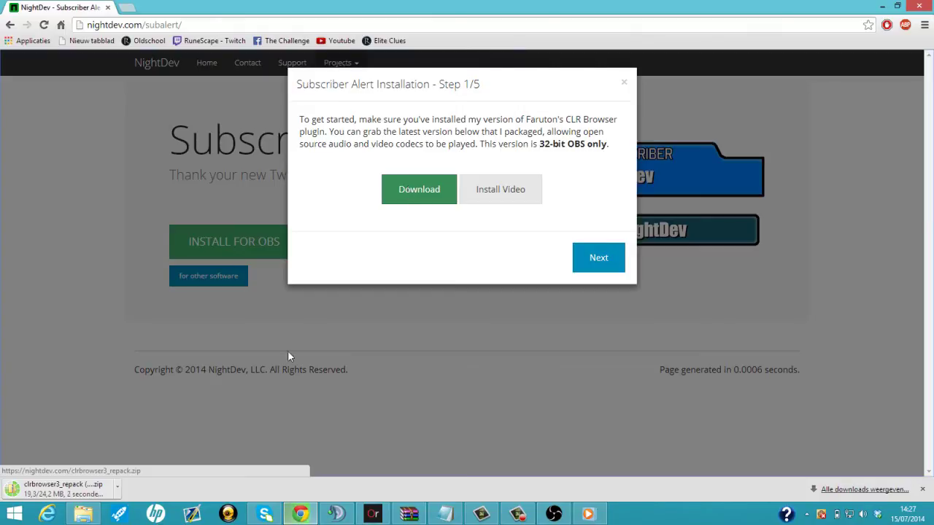
click(89, 494)
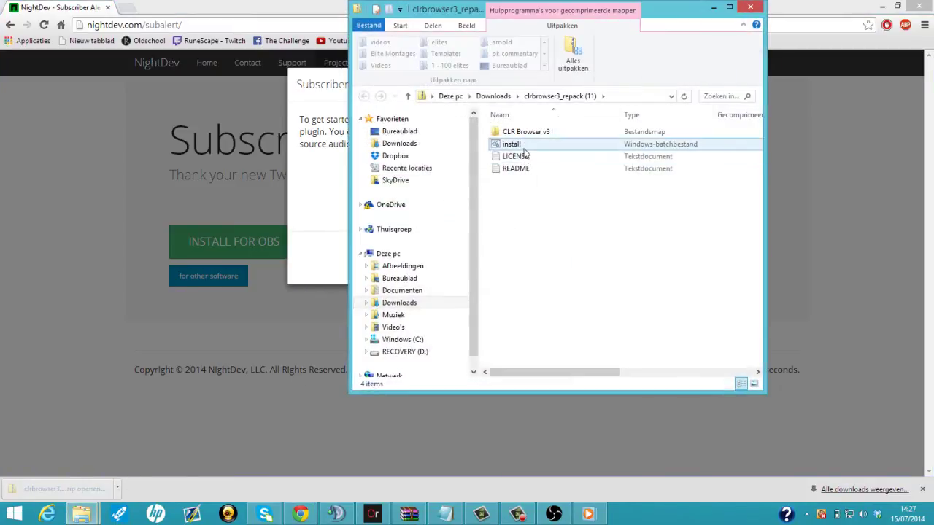
Run install.bat past the security warning, close Explorer, and continue to Step 2/5.
double_click(523, 147)
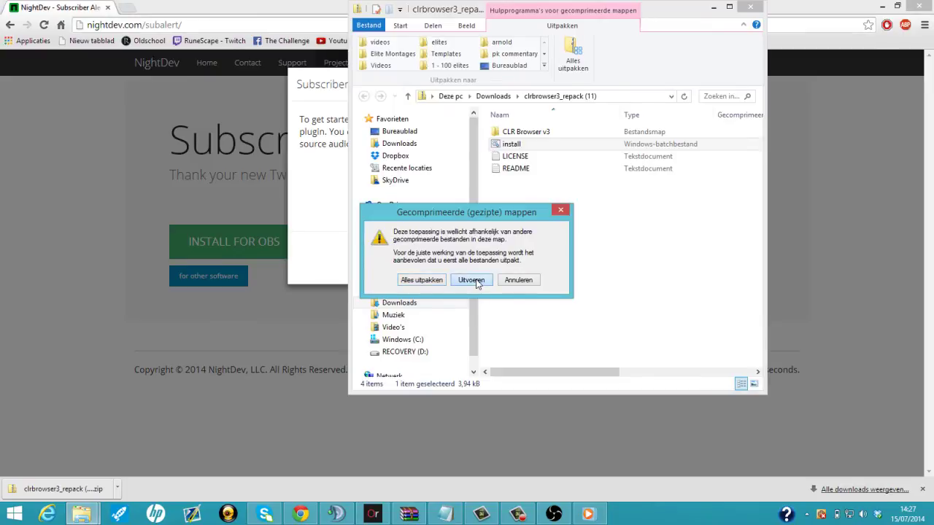
click(477, 283)
click(477, 283)
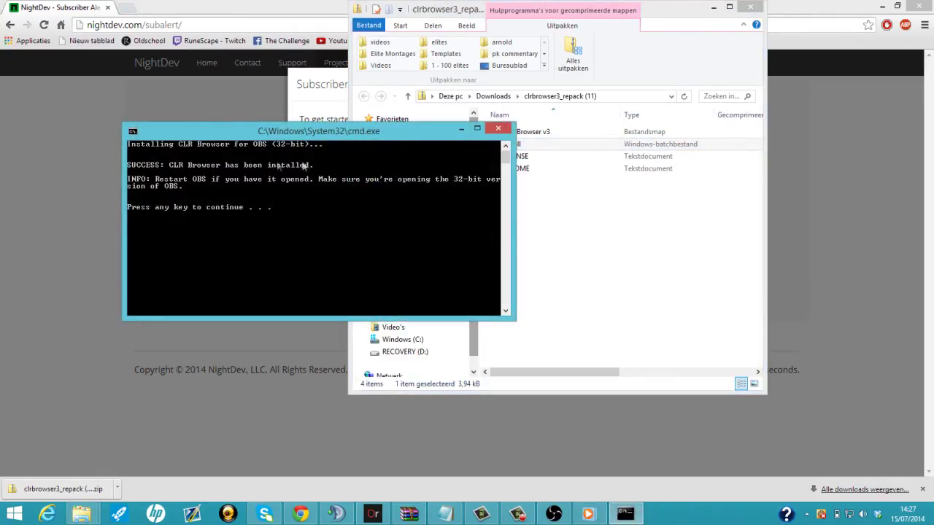
key(Return)
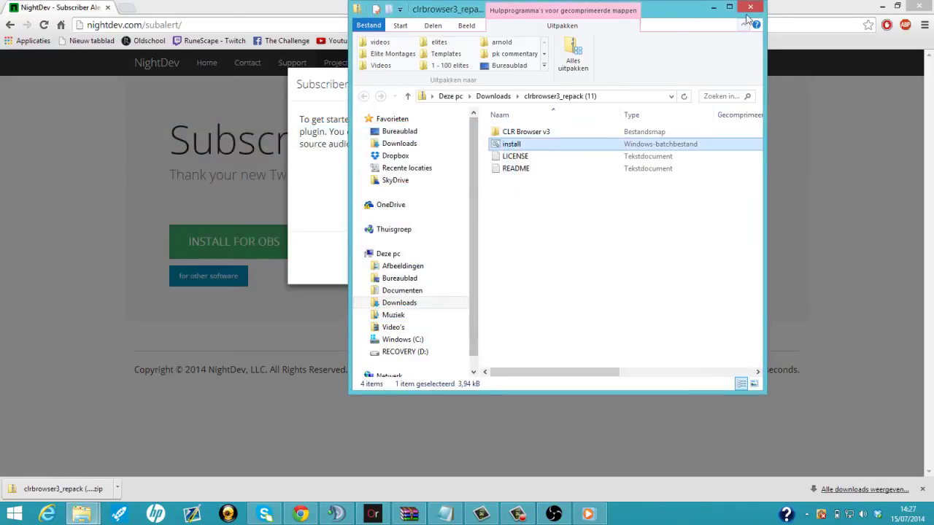
click(751, 9)
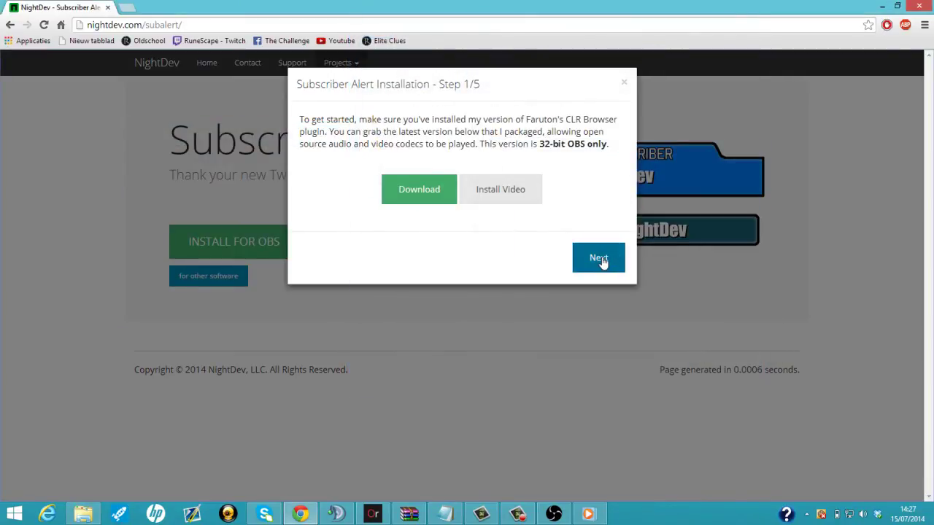
click(601, 260)
Enter the Twitch username and set the subscriber alert to Stacked style with blue colour.
click(471, 261)
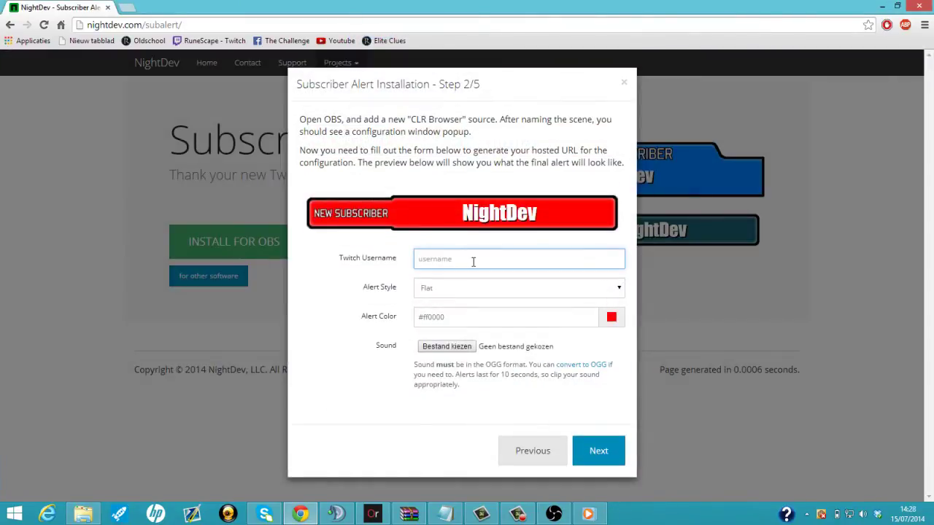
text(TheRealD0cTube)
click(467, 294)
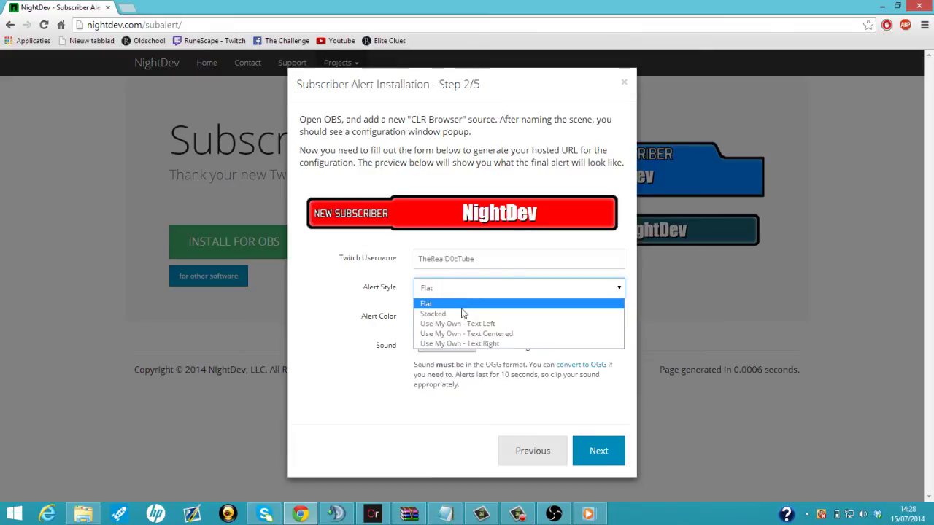
click(462, 315)
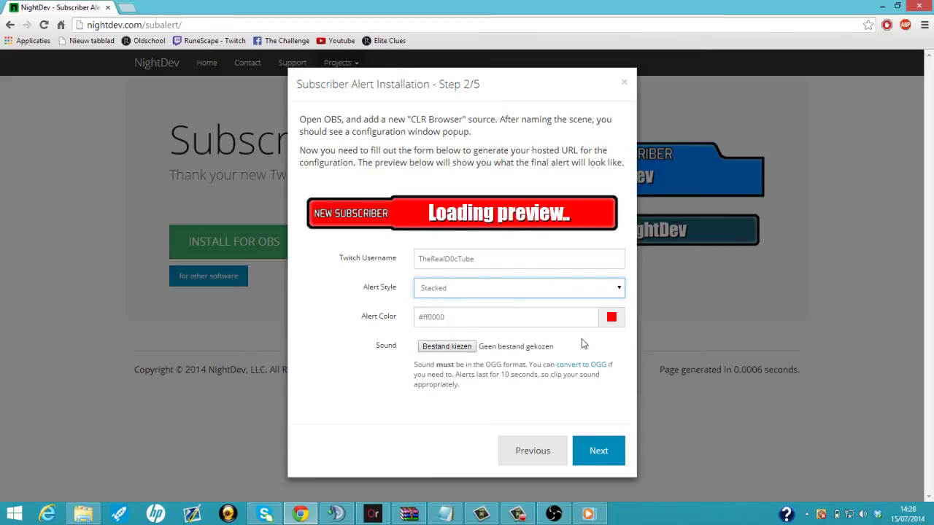
click(613, 316)
click(666, 348)
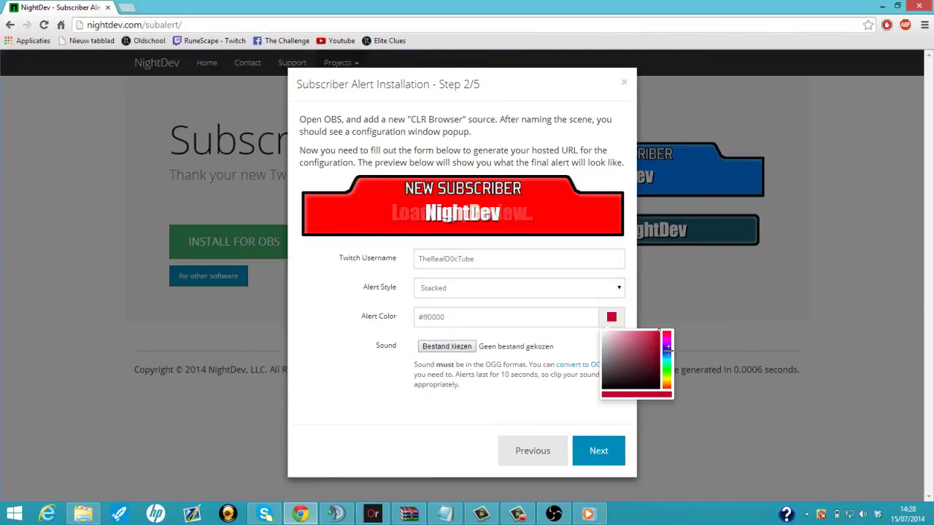
click(367, 379)
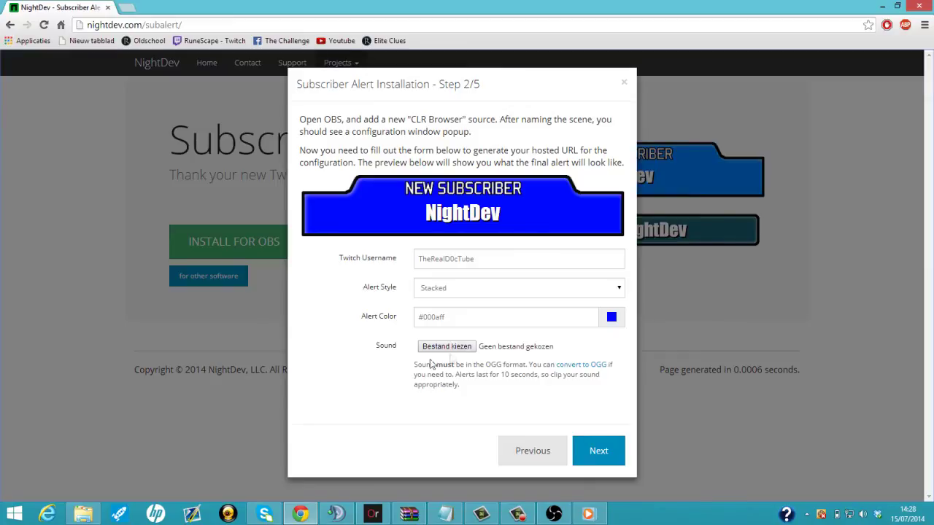
drag(420, 362, 478, 364)
click(476, 365)
Advance to the hosted URL step and copy the generated alert URL.
click(594, 452)
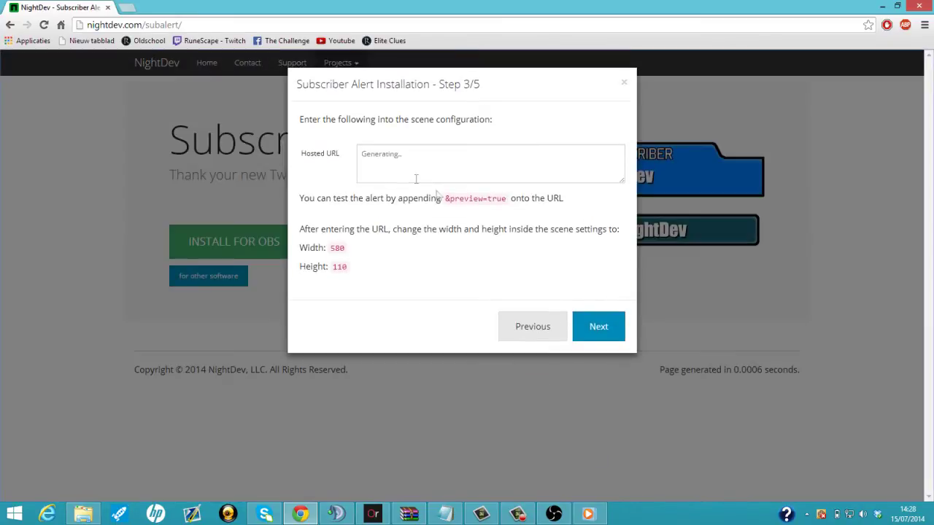
drag(362, 154, 475, 176)
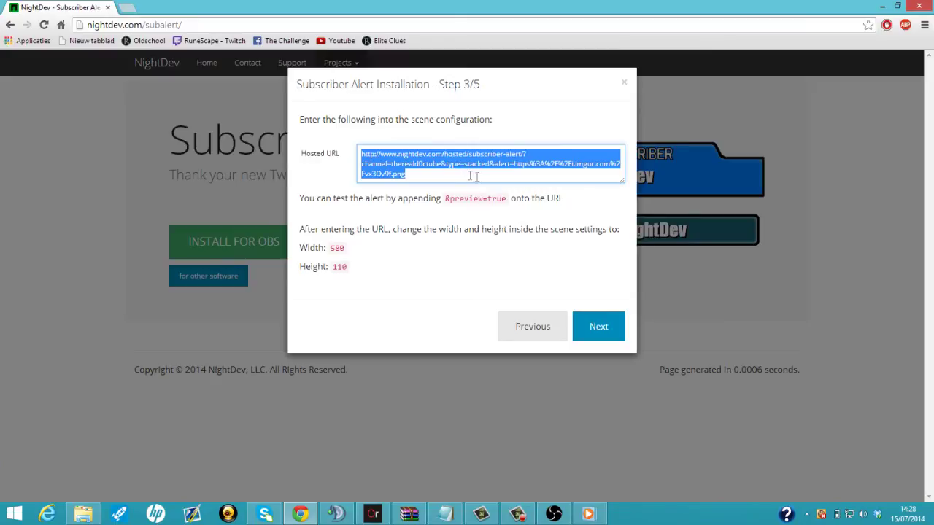
right_click(480, 172)
click(509, 222)
click(544, 520)
Add a CLR Browser source named CLR Browser 2 sized 580 by 110.
right_click(367, 358)
mouse_move(408, 363)
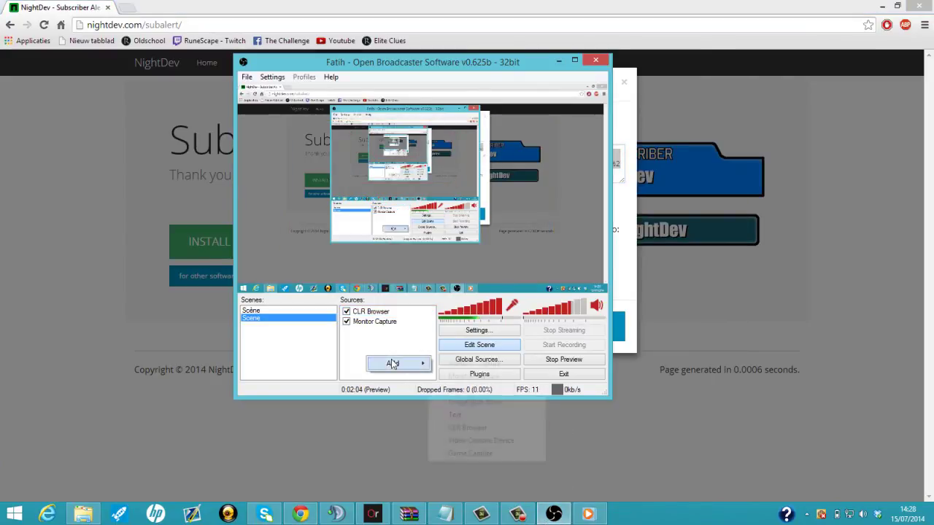
click(481, 427)
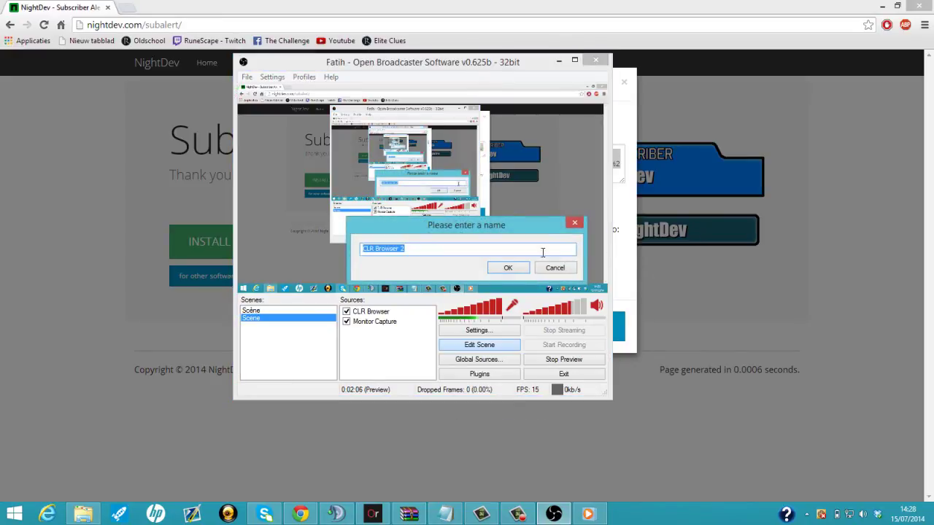
click(520, 270)
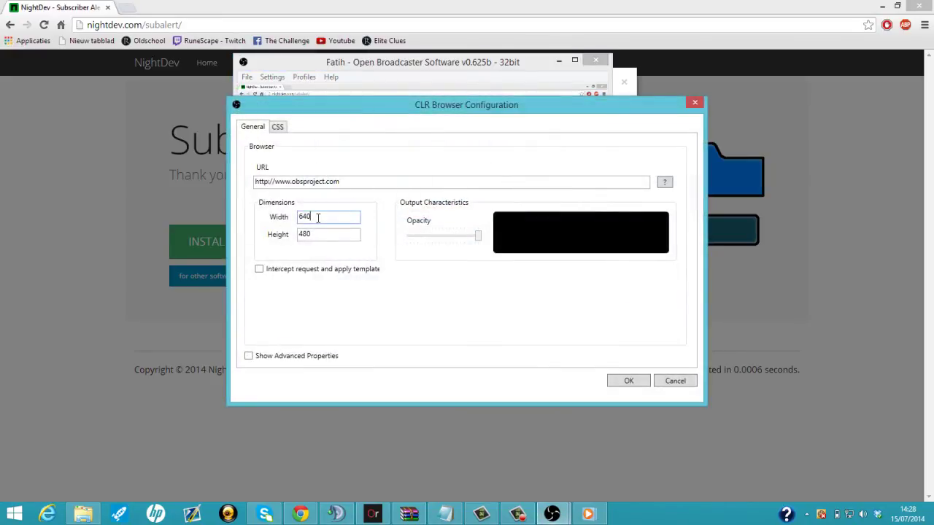
double_click(317, 217)
text(580)
key(Tab)
text(1)
Replace the default URL with the pasted subscriber alert URL, save, and enlarge the source across the scene.
drag(348, 183, 197, 180)
key(BackSpace)
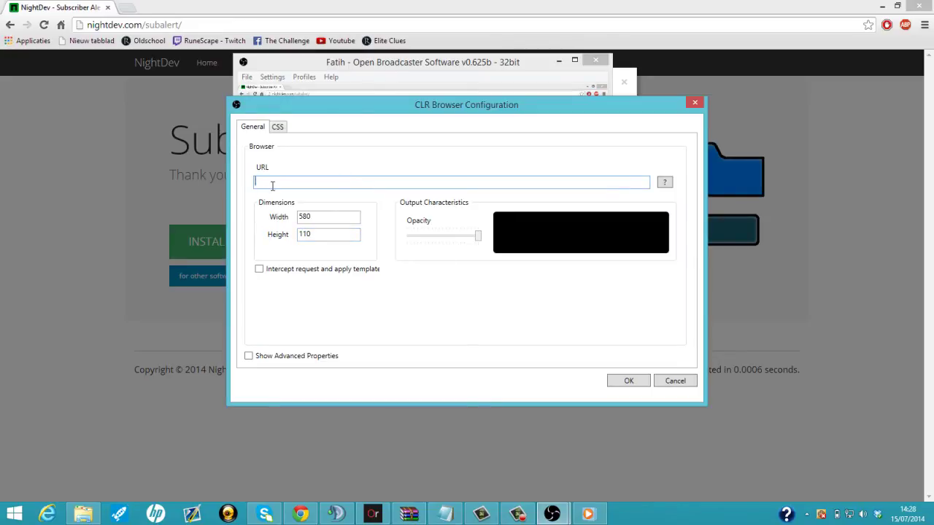
key(Menu)
click(312, 221)
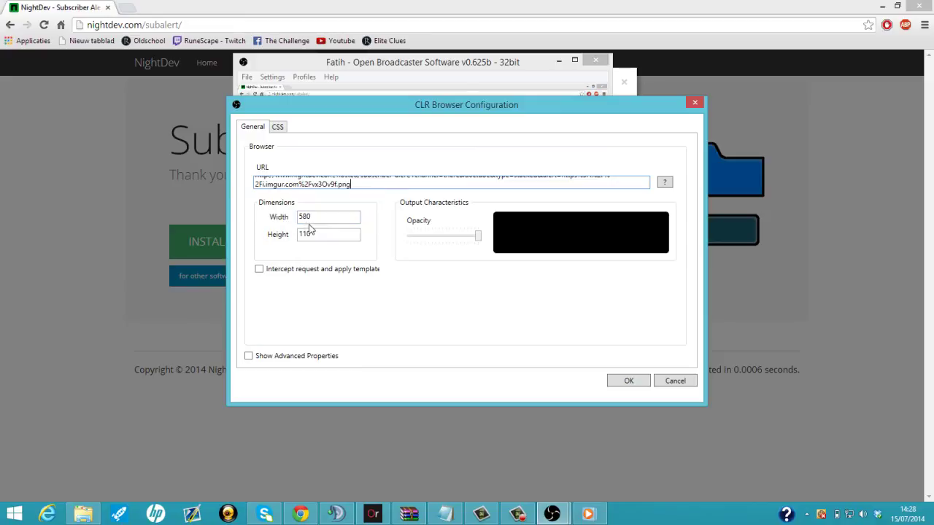
click(626, 382)
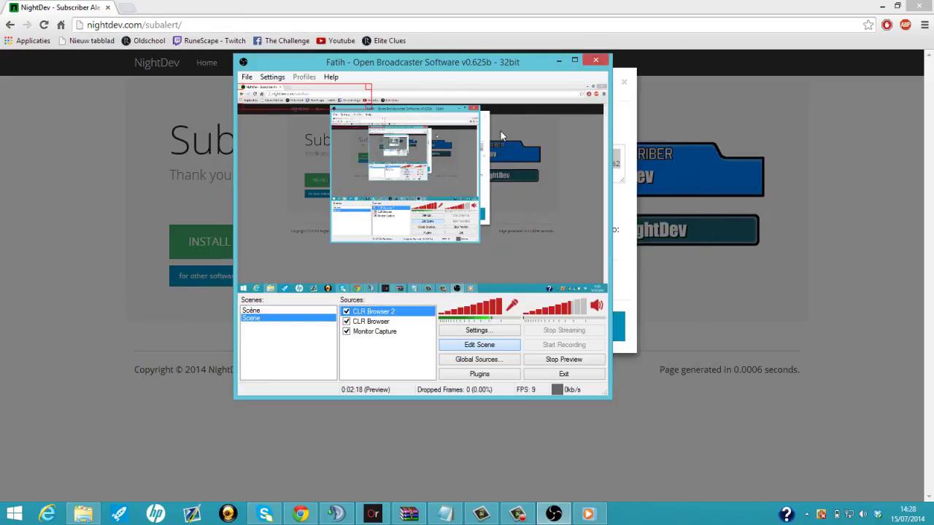
drag(369, 107, 590, 263)
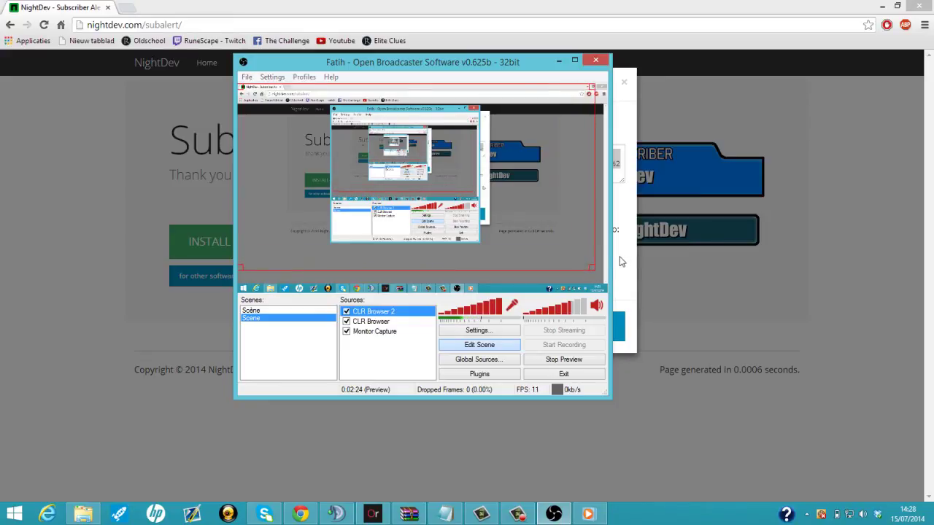
click(619, 260)
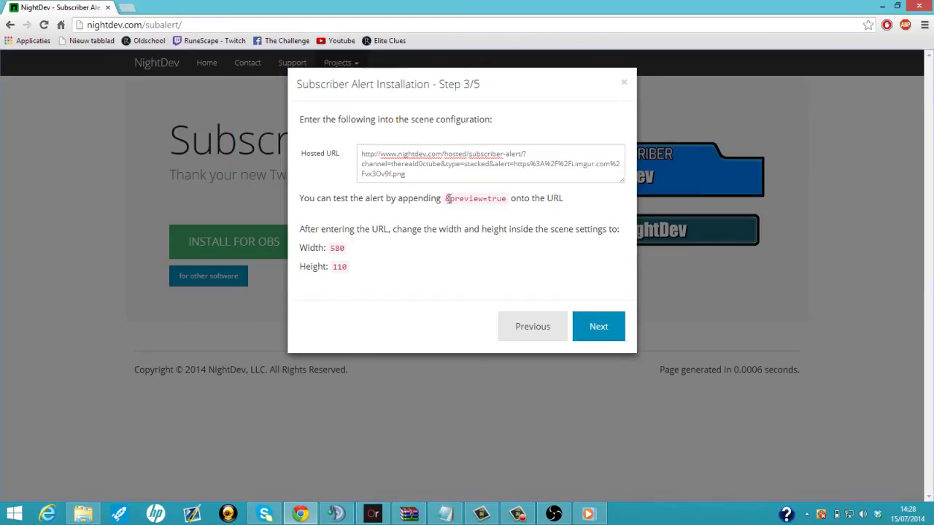
Copy the &preview=true text from the NightDev page.
drag(447, 199, 508, 199)
right_click(507, 200)
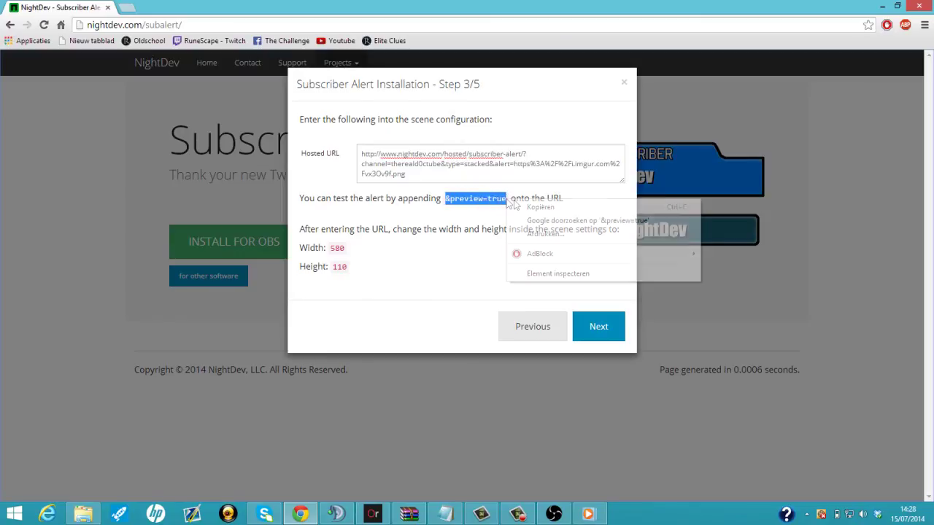
click(540, 207)
click(554, 513)
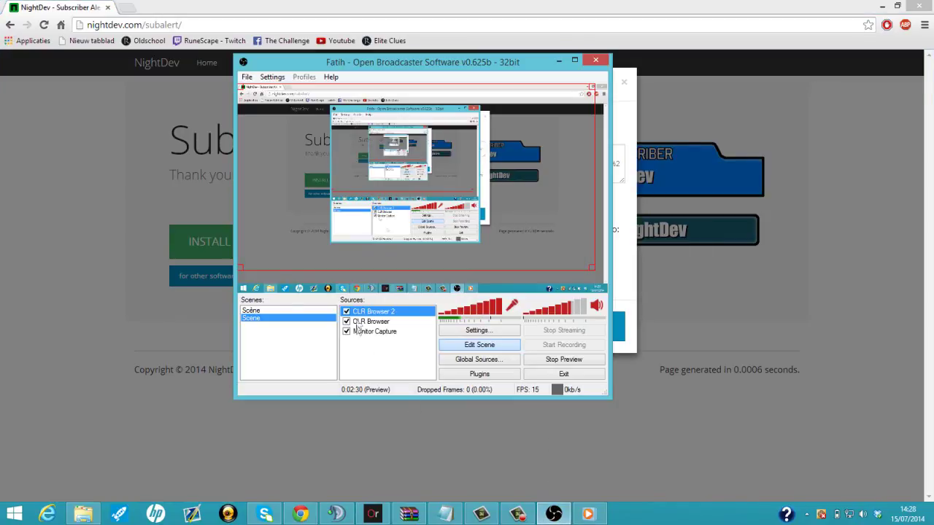
Append &preview=true to the CLR Browser 2 source URL and save it.
right_click(363, 361)
click(404, 443)
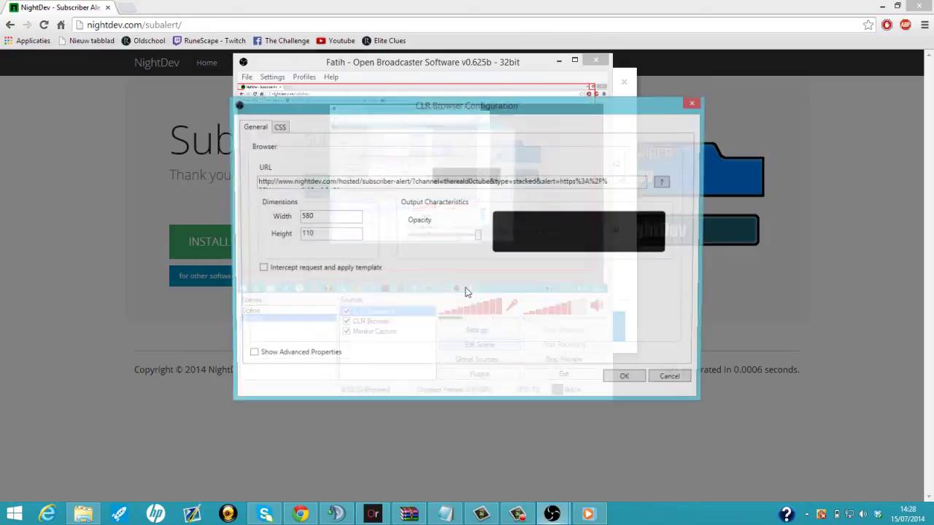
triple_click(364, 181)
click(376, 185)
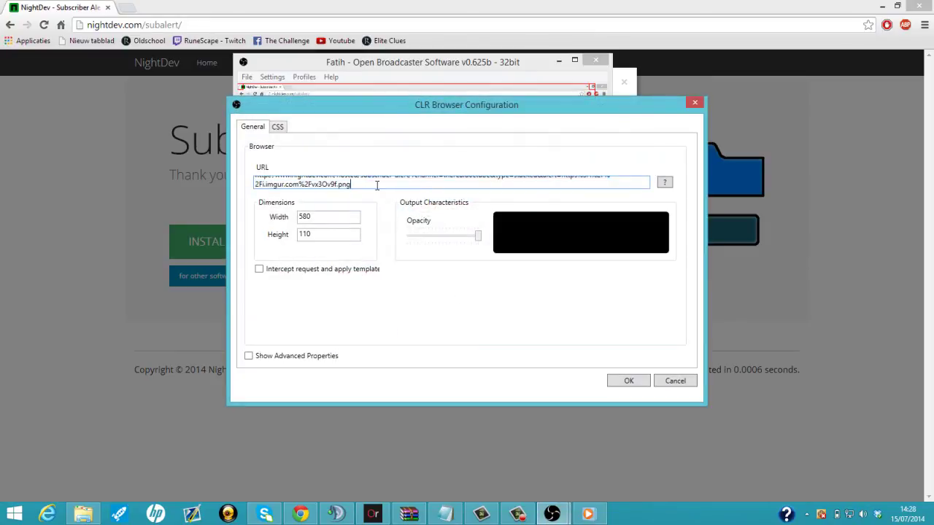
right_click(391, 185)
click(412, 217)
click(618, 381)
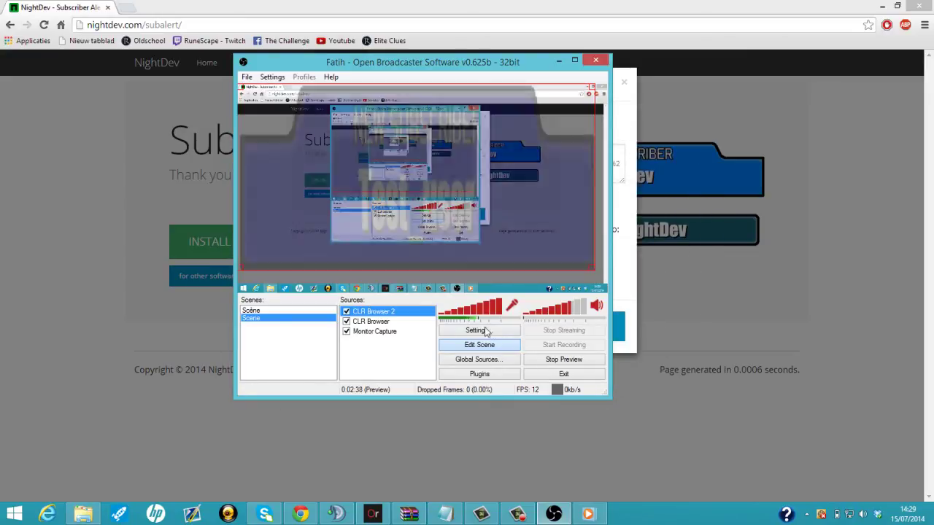